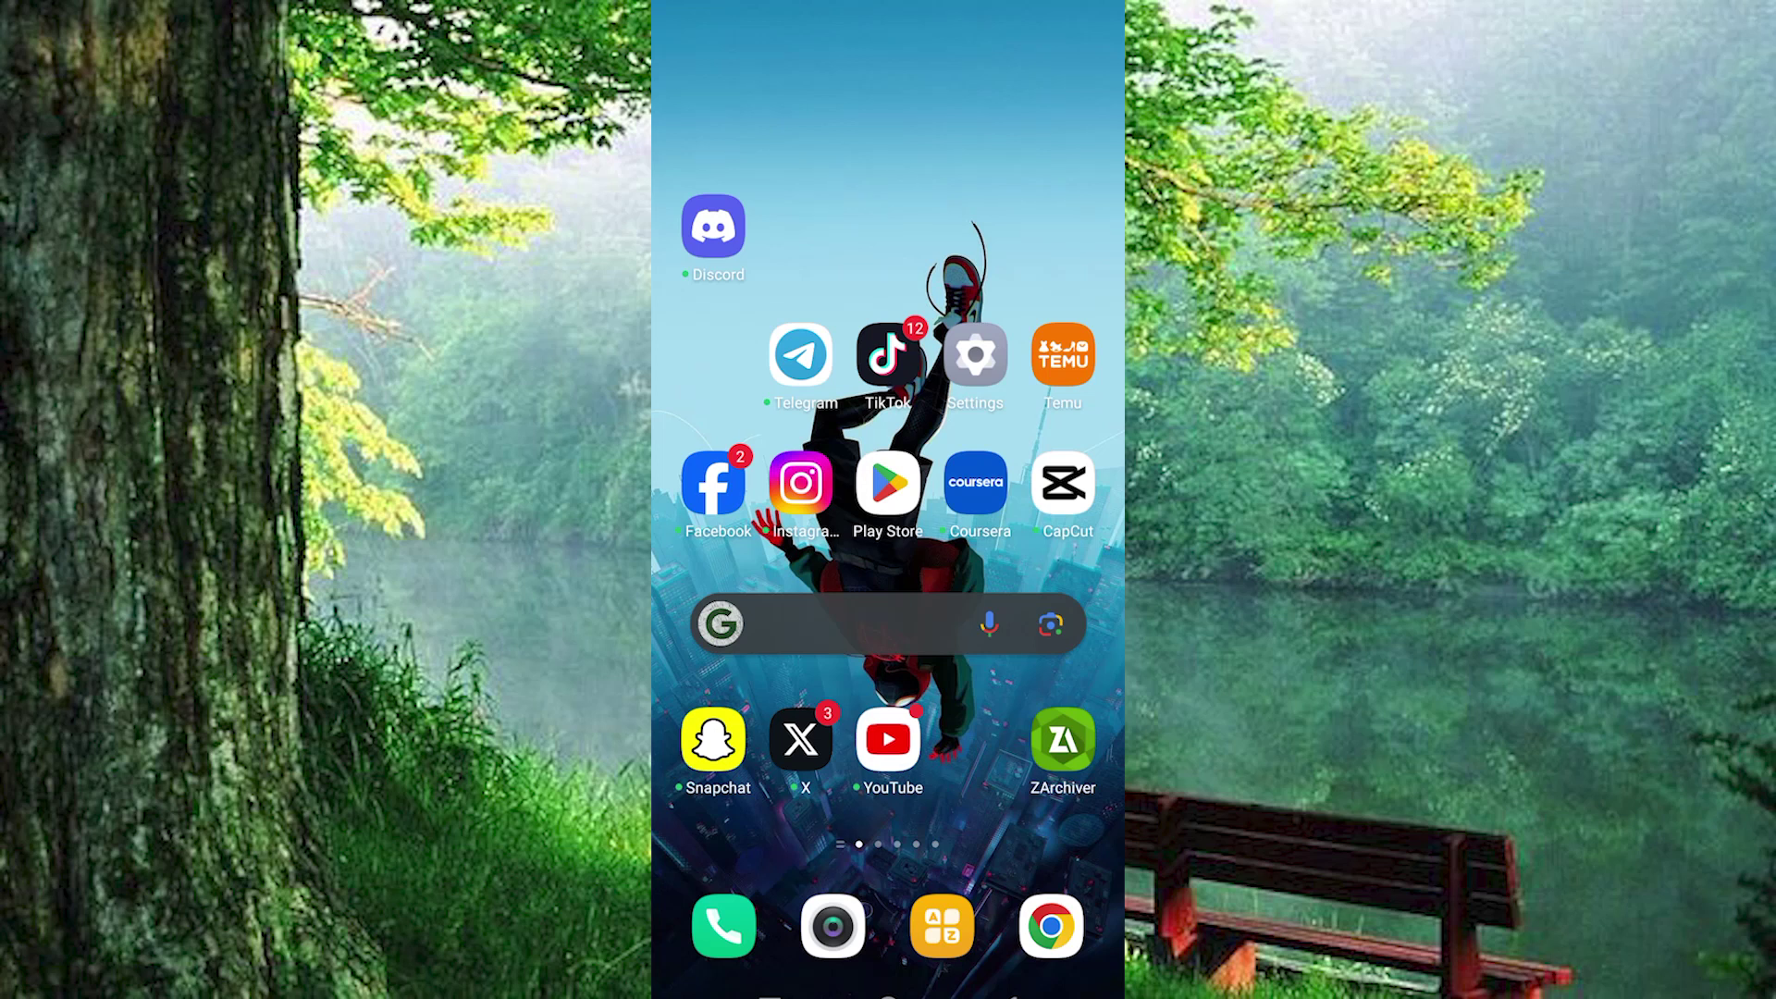
From the home screen, search for 'zarchiver' and open the Google Play Store results
{"action": "left_click_drag", "start_coordinate": [888, 834], "coordinate": [889, 347]}
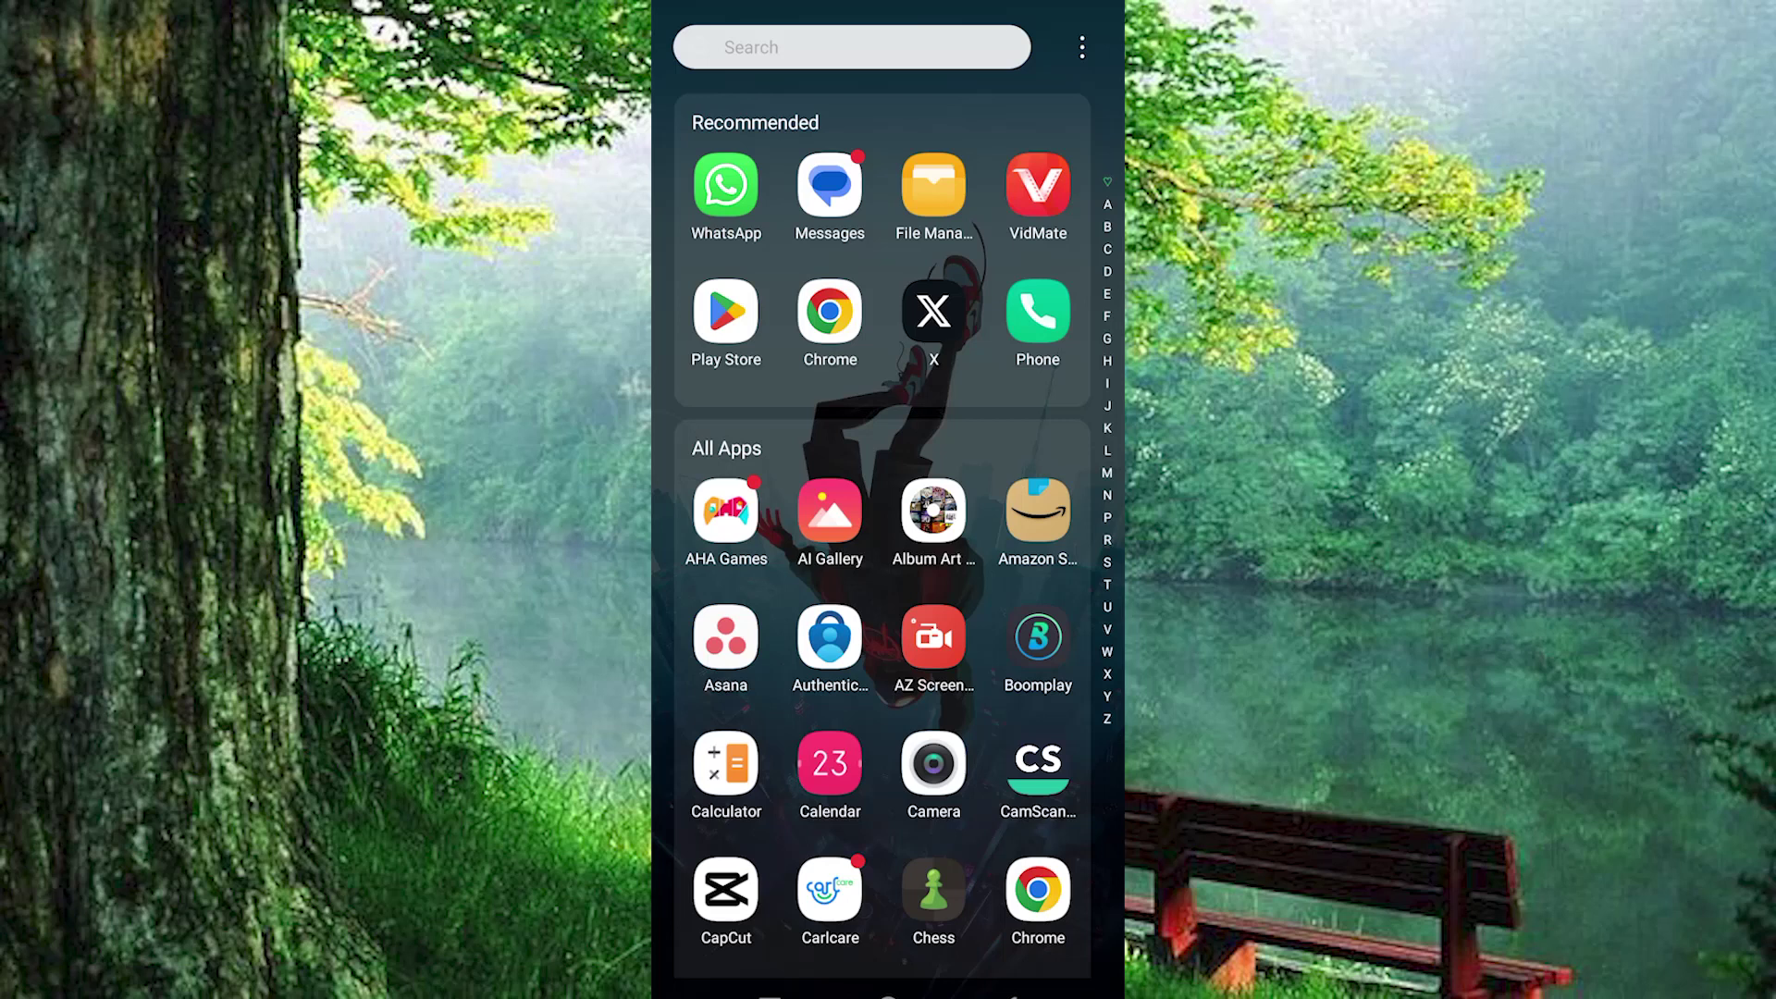
{"action": "left_click_drag", "start_coordinate": [1017, 808], "coordinate": [1071, 625]}
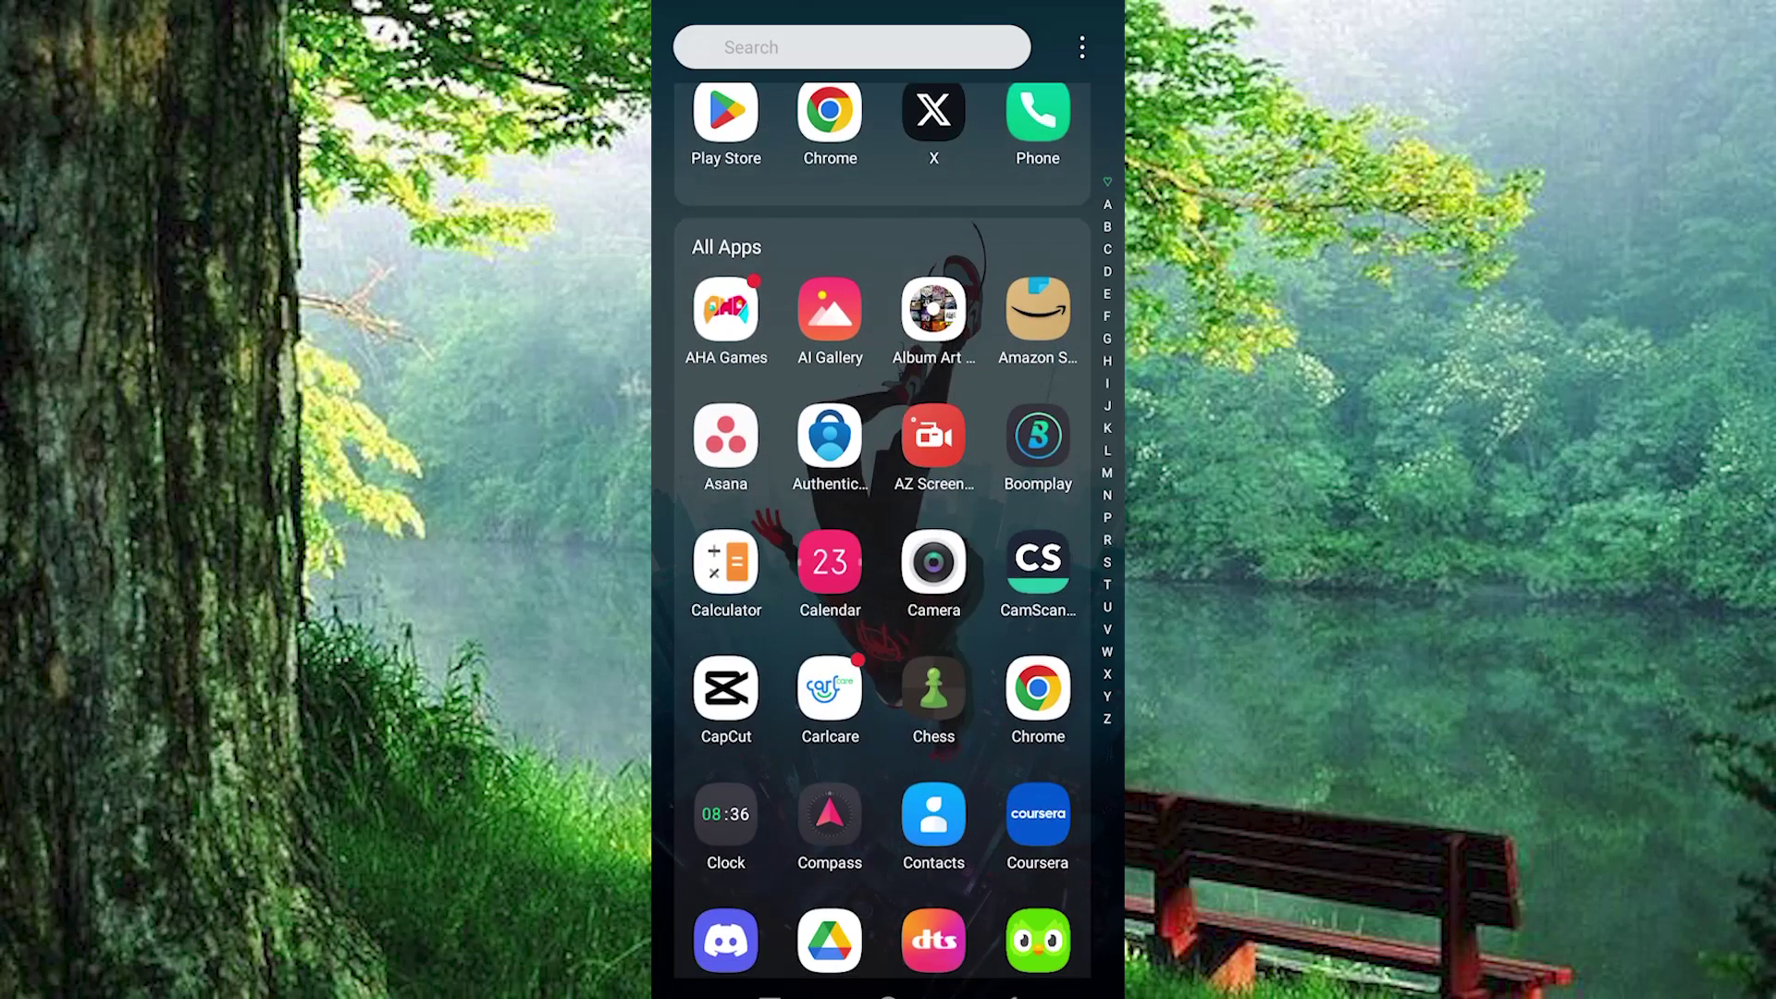
{"action": "left_click_drag", "start_coordinate": [999, 833], "coordinate": [999, 694]}
{"action": "left_click_drag", "start_coordinate": [971, 888], "coordinate": [1027, 686]}
{"action": "left_click", "coordinate": [889, 988]}
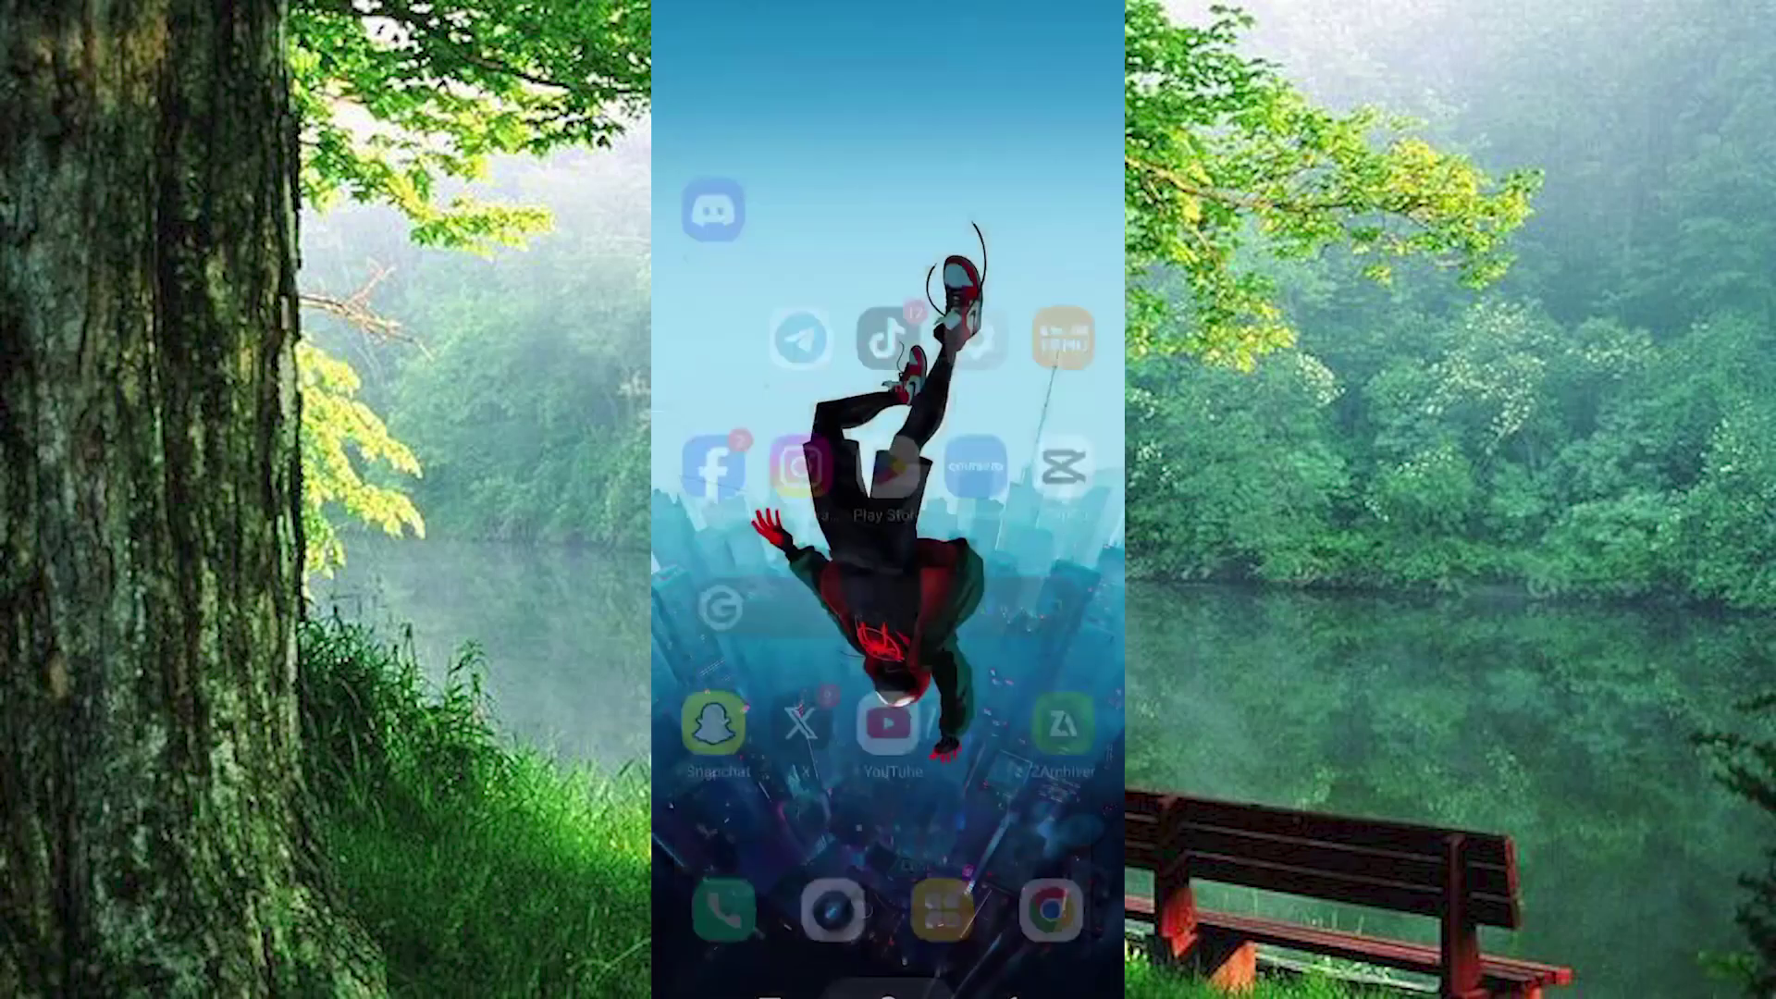
{"action": "left_click", "coordinate": [1064, 739]}
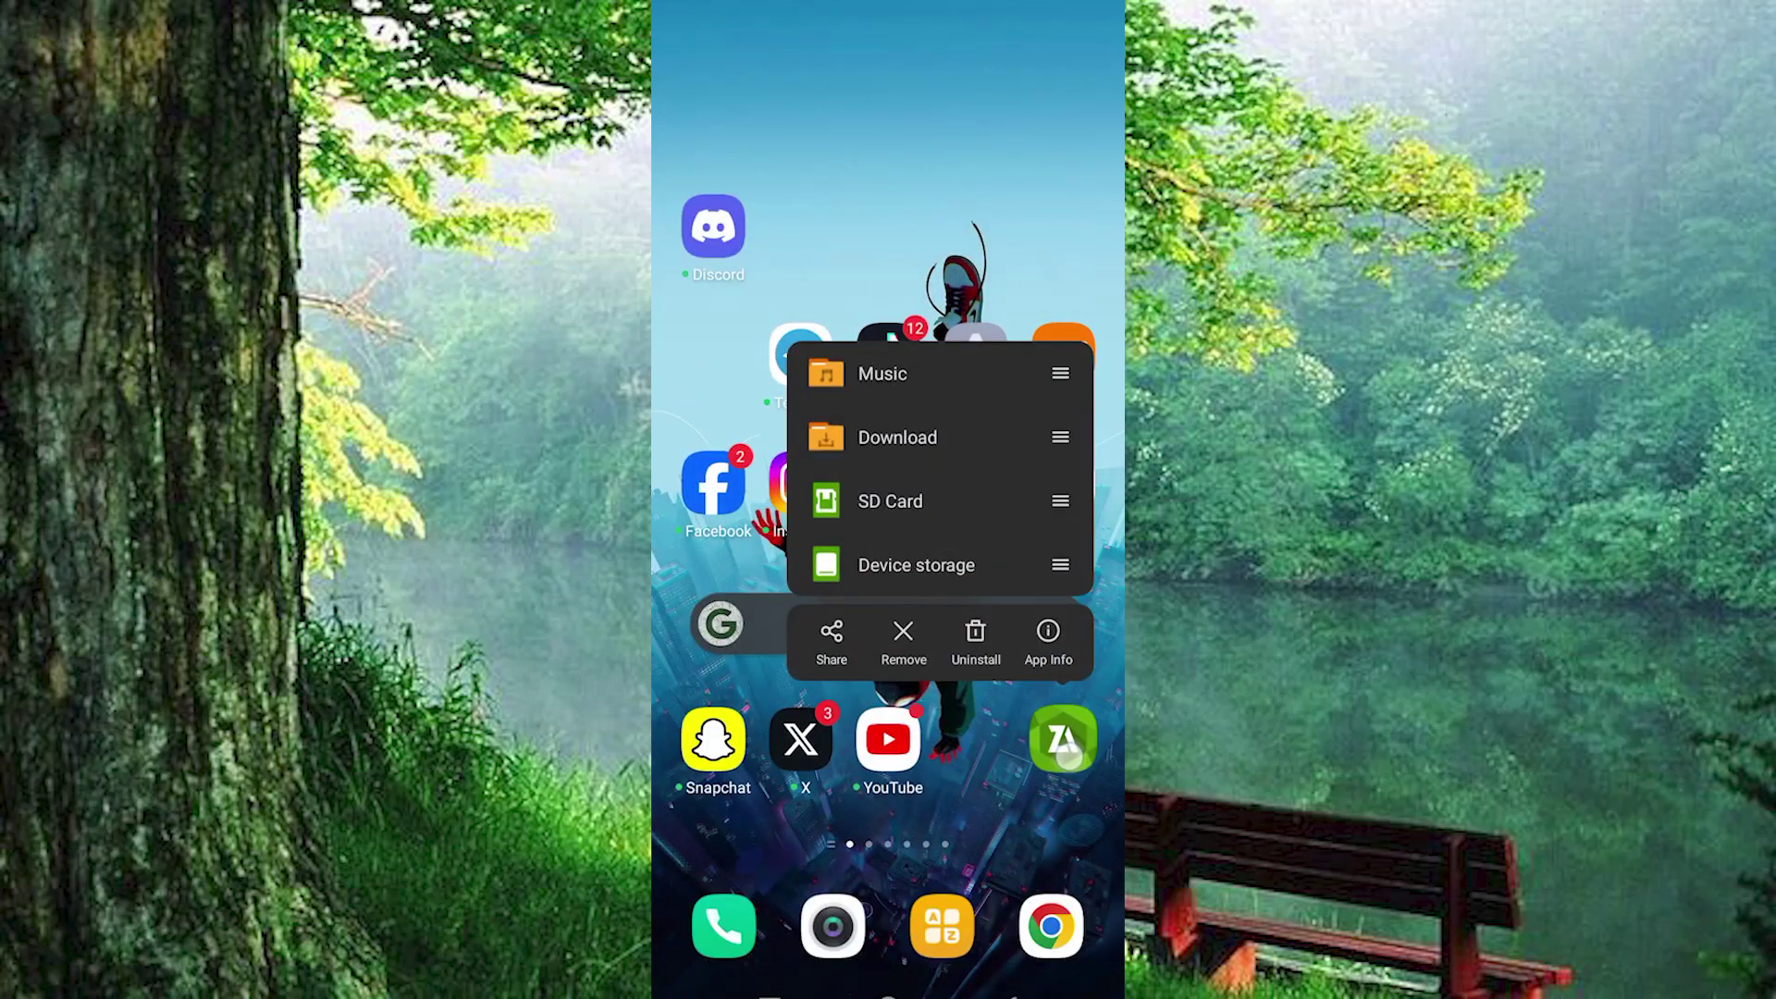
{"action": "left_click", "coordinate": [981, 783]}
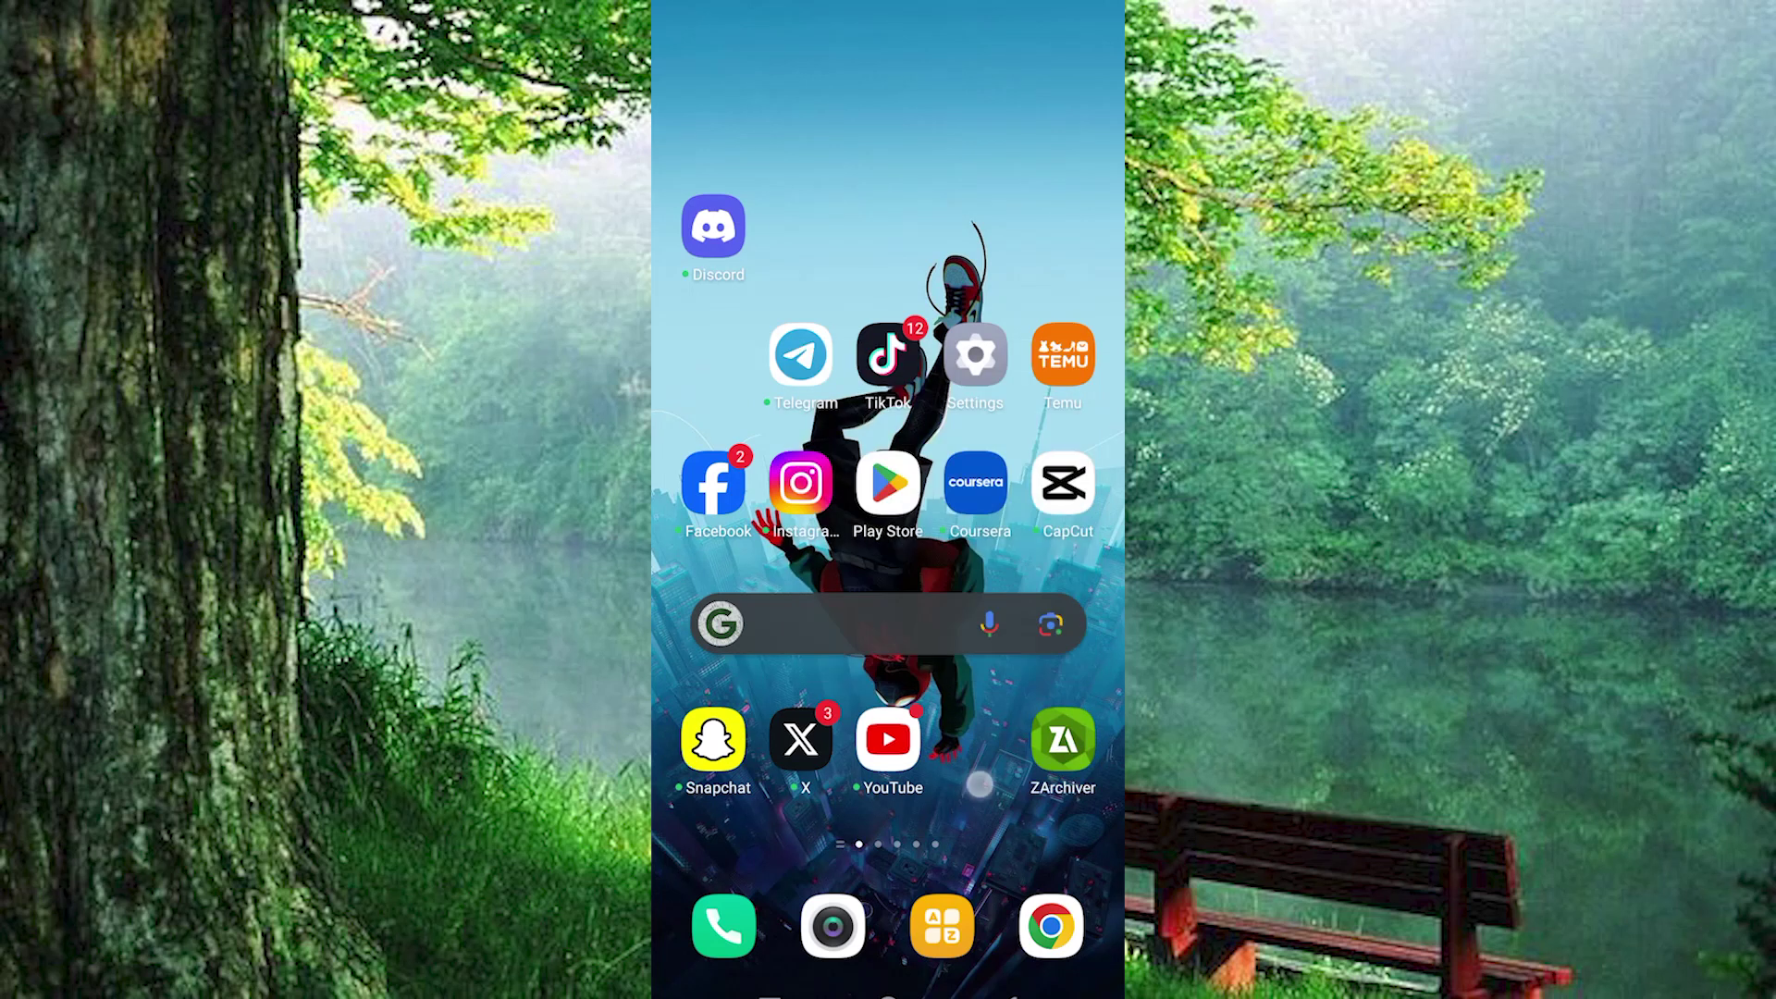
{"action": "left_click", "coordinate": [904, 44]}
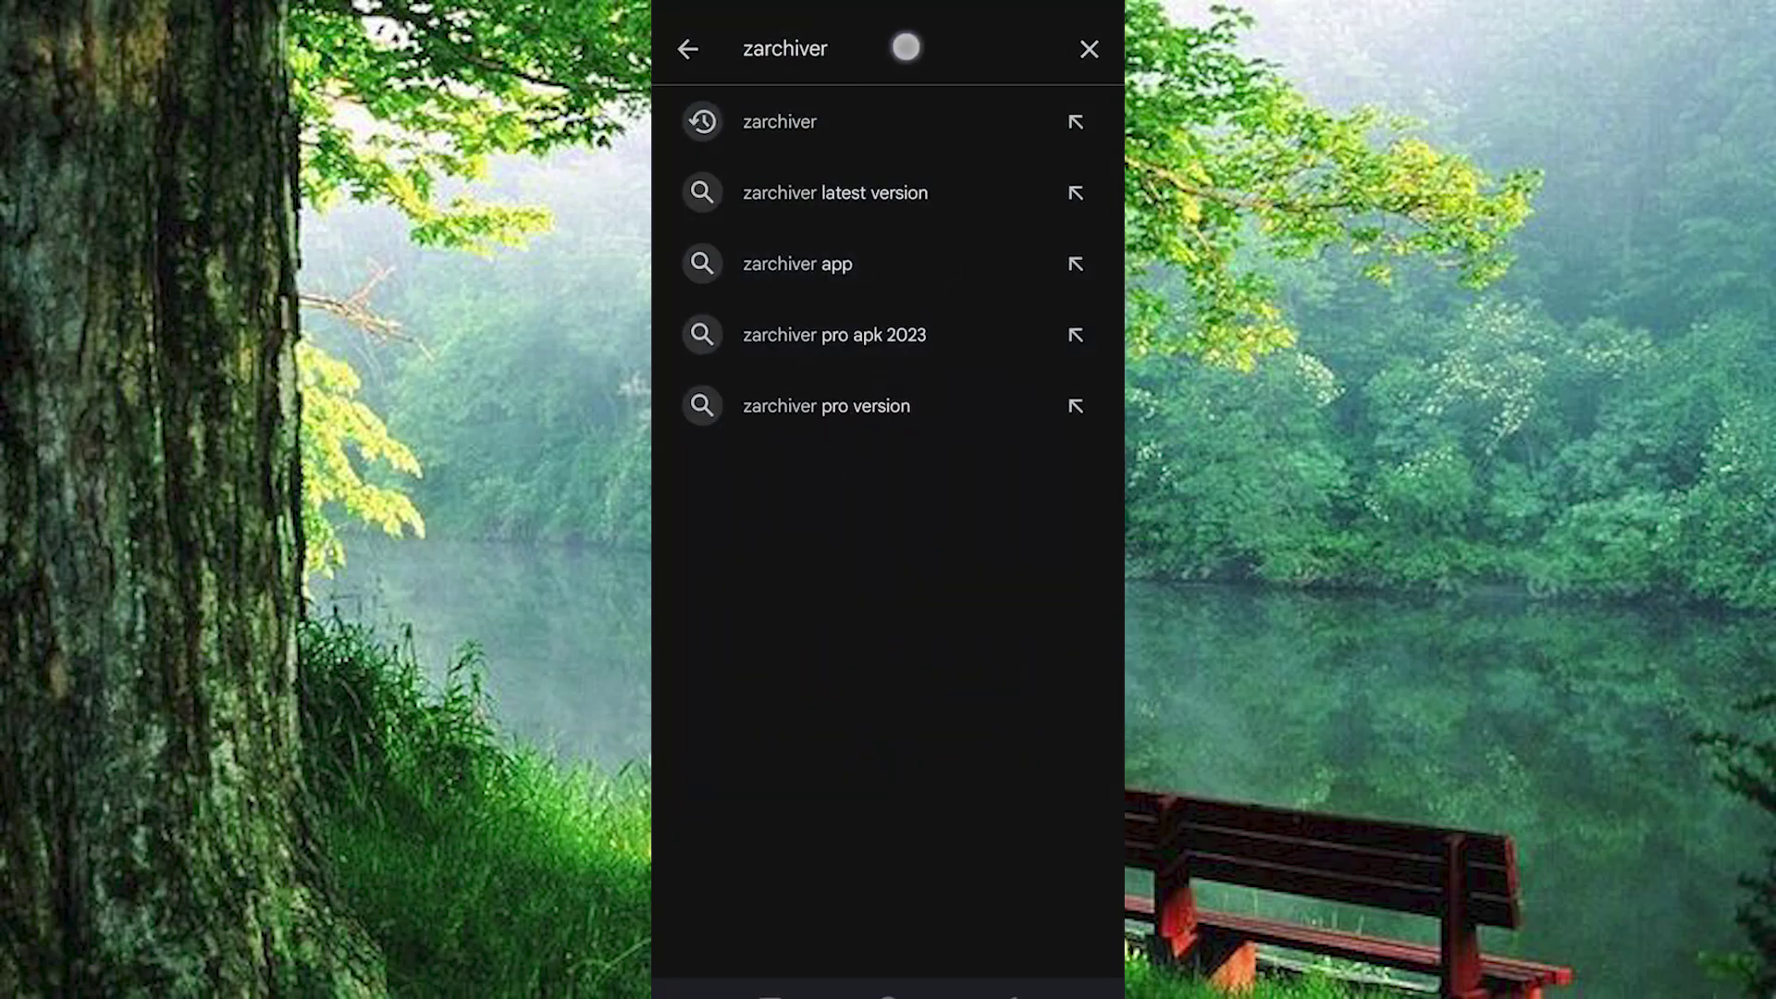
{"action": "left_click", "coordinate": [1079, 930]}
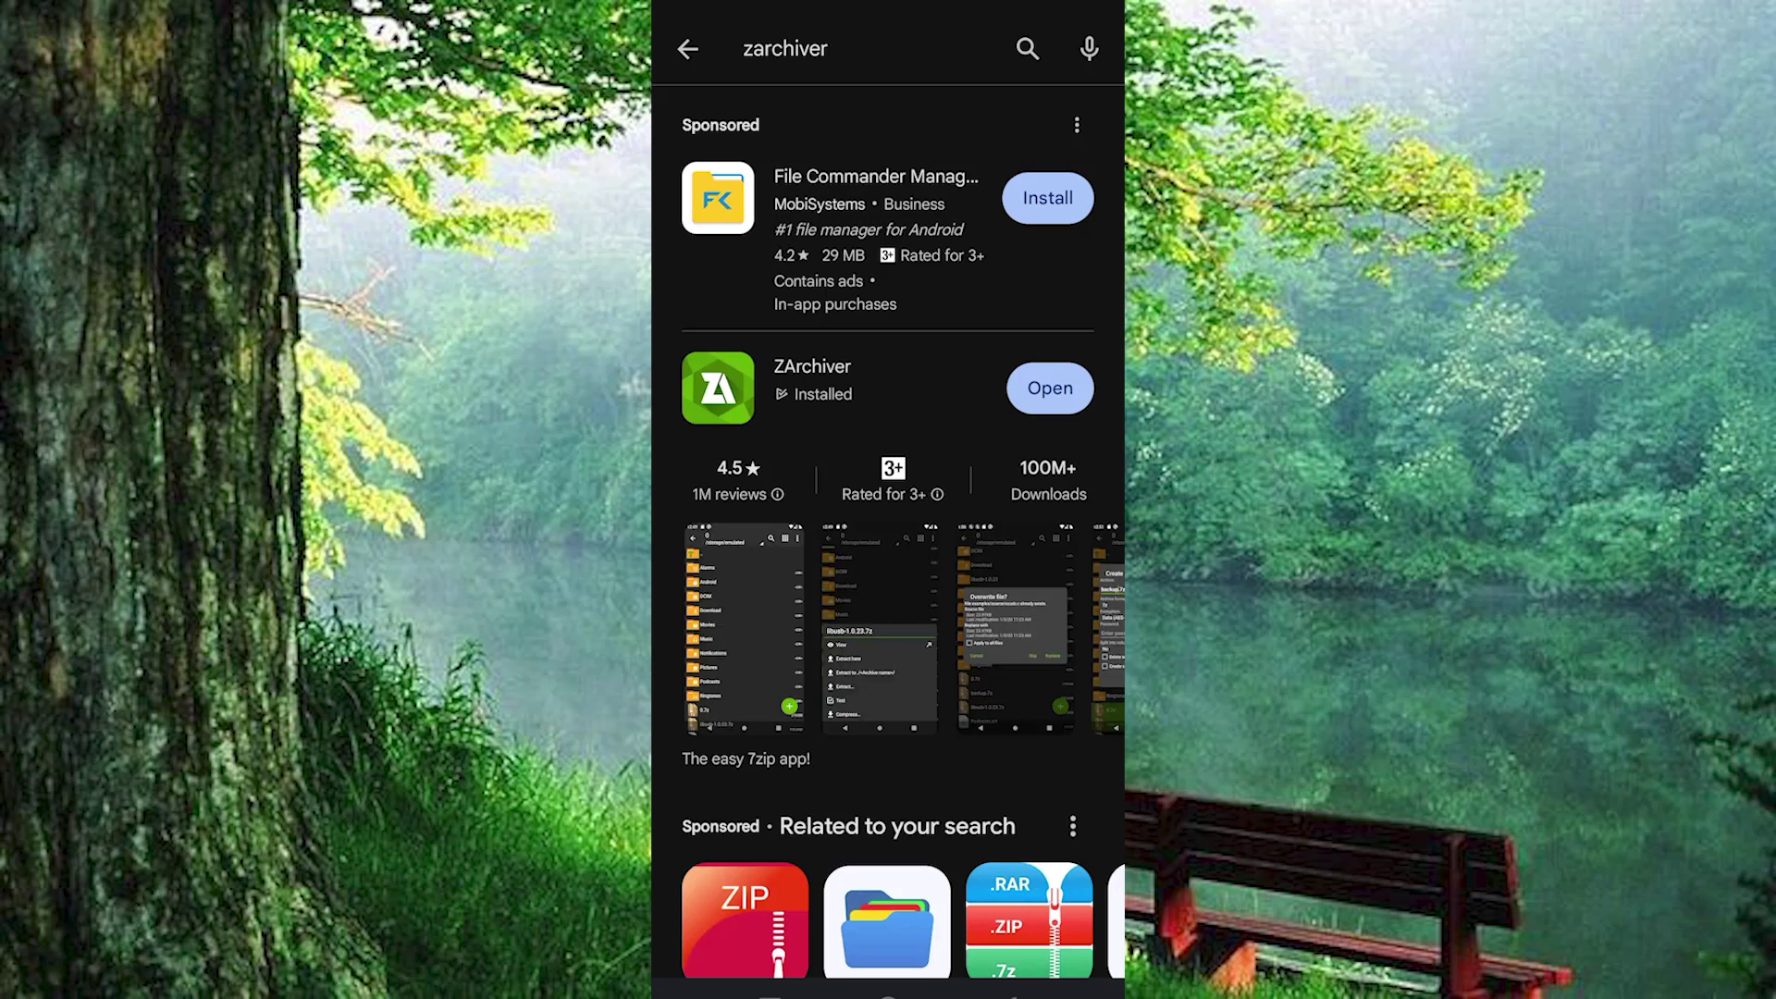
Launch ZArchiver from Google Play and browse into internal storage's Projects folder
{"action": "left_click", "coordinate": [1050, 387]}
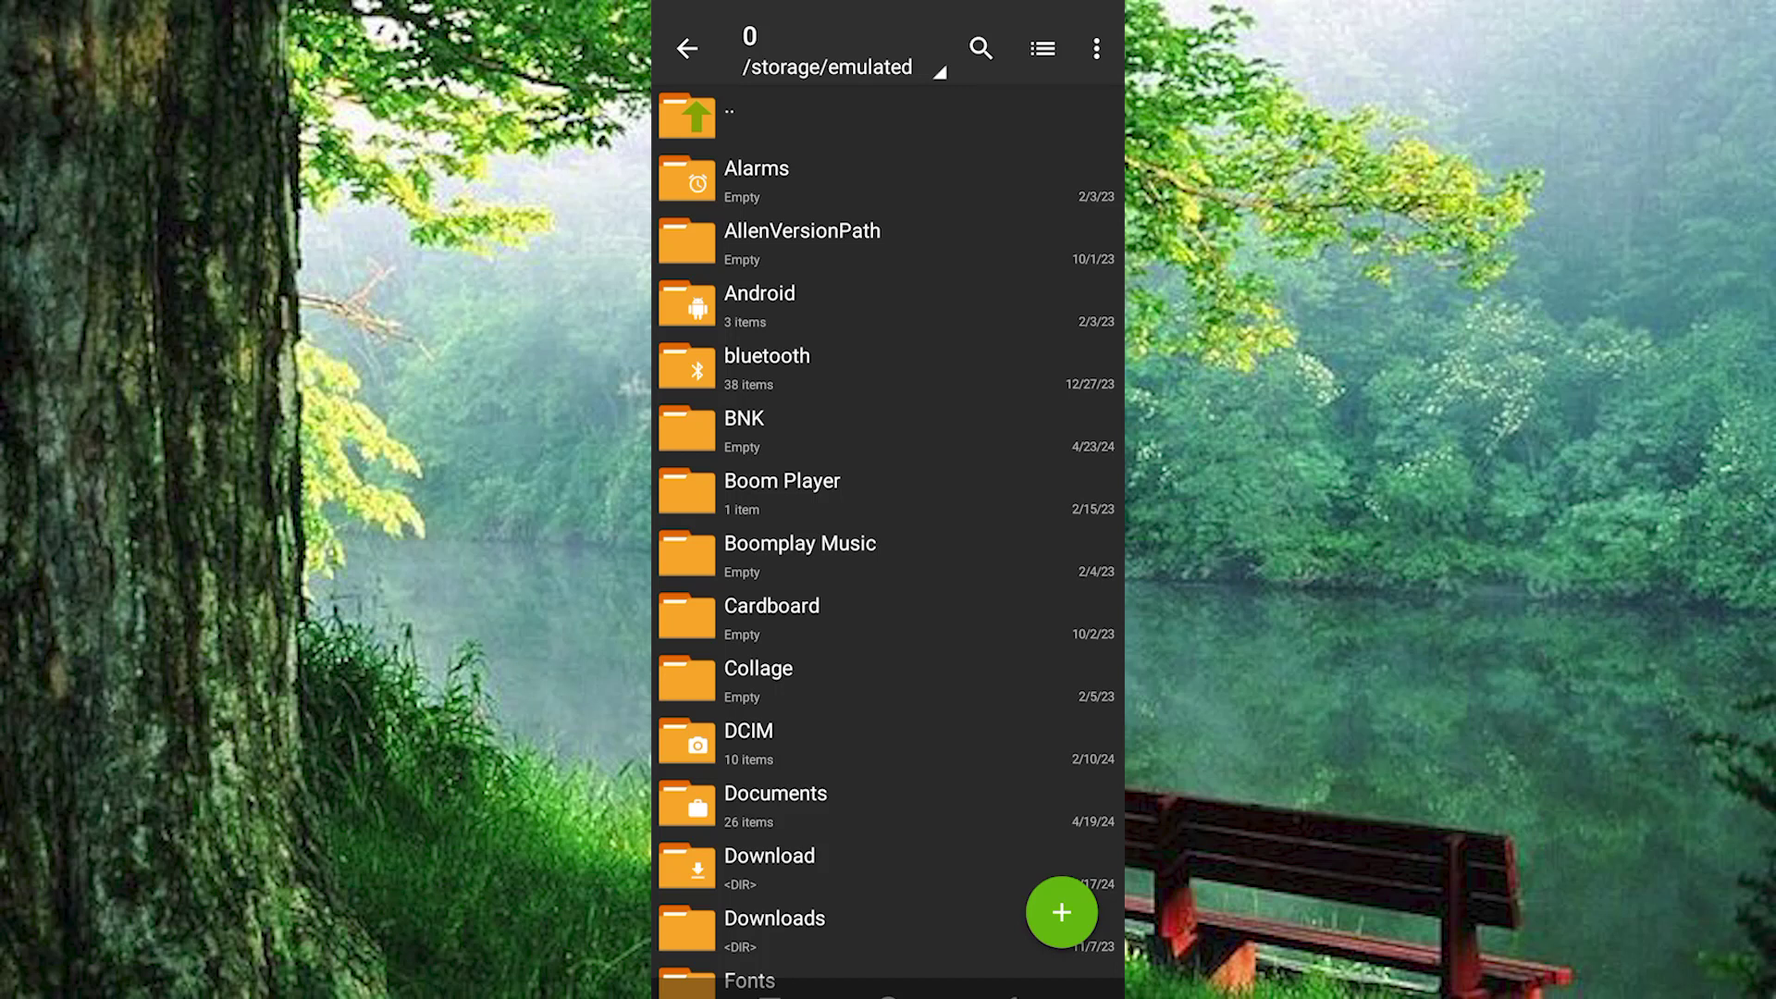
{"action": "left_click_drag", "start_coordinate": [932, 675], "coordinate": [984, 429]}
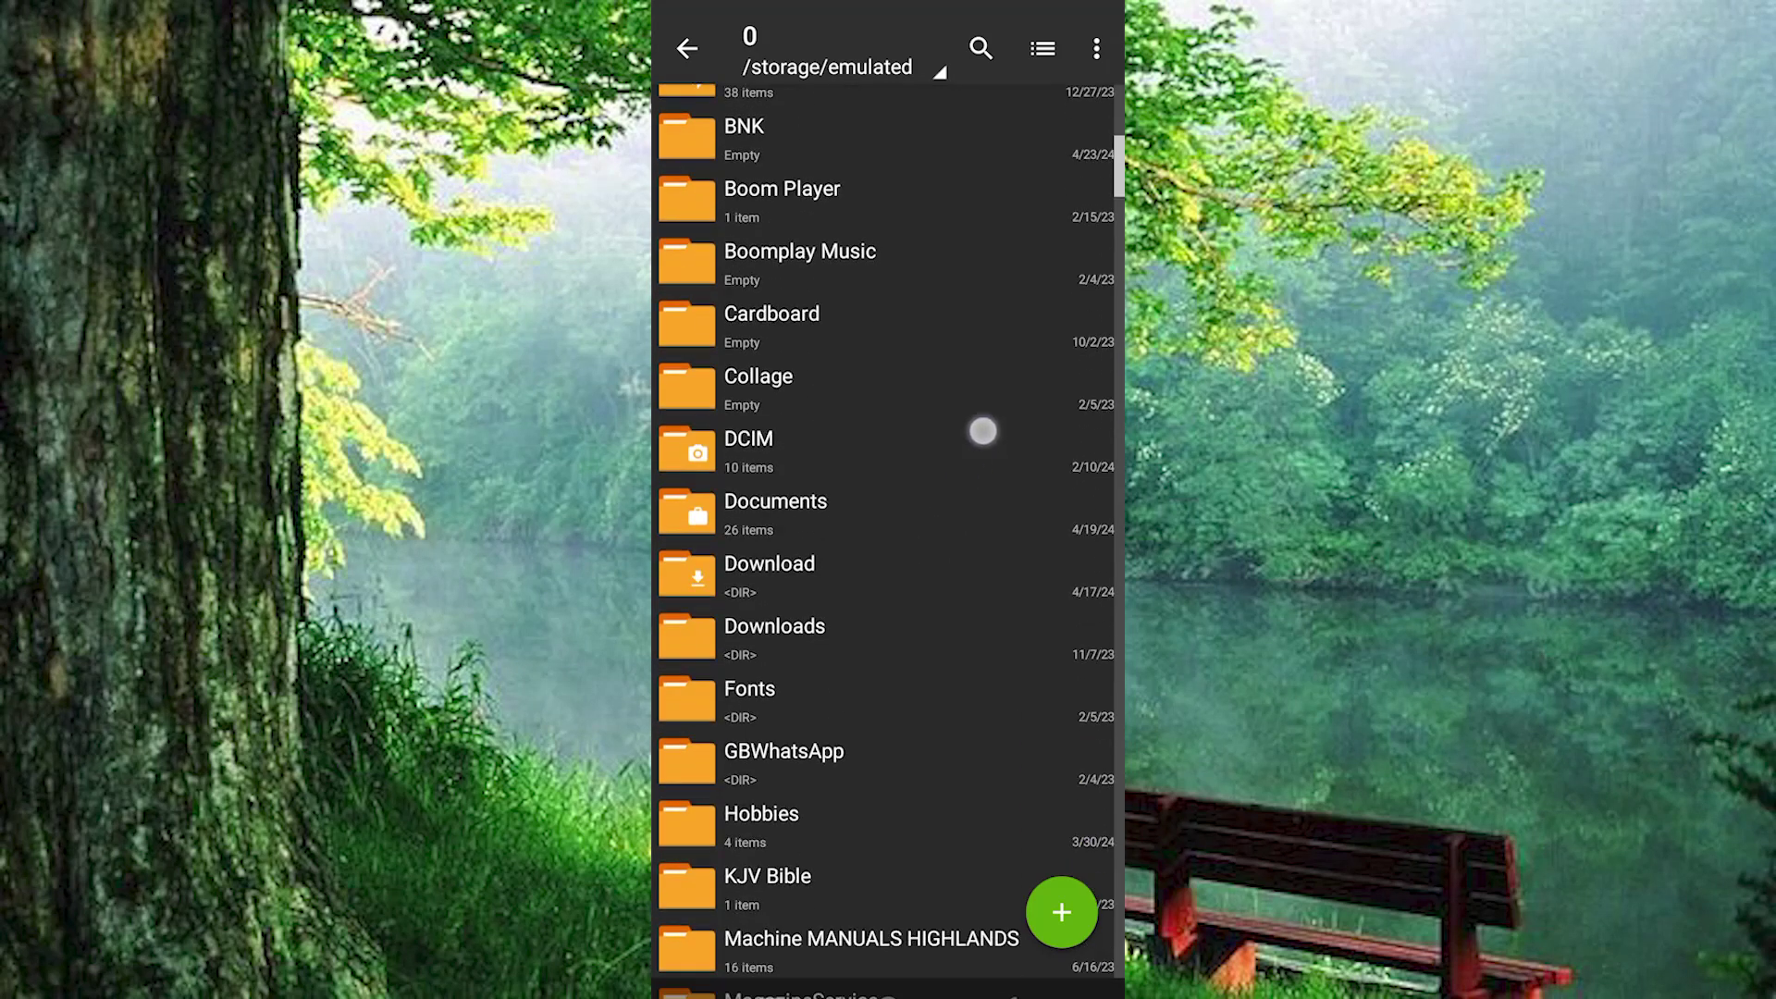
{"action": "mouse_move", "coordinate": [884, 717]}
{"action": "left_mouse_down"}
{"action": "mouse_move", "coordinate": [956, 502]}
{"action": "mouse_move", "coordinate": [908, 754]}
{"action": "mouse_move", "coordinate": [980, 583]}
{"action": "left_mouse_up"}
{"action": "left_click_drag", "start_coordinate": [917, 745], "coordinate": [916, 829]}
{"action": "left_click", "coordinate": [880, 329]}
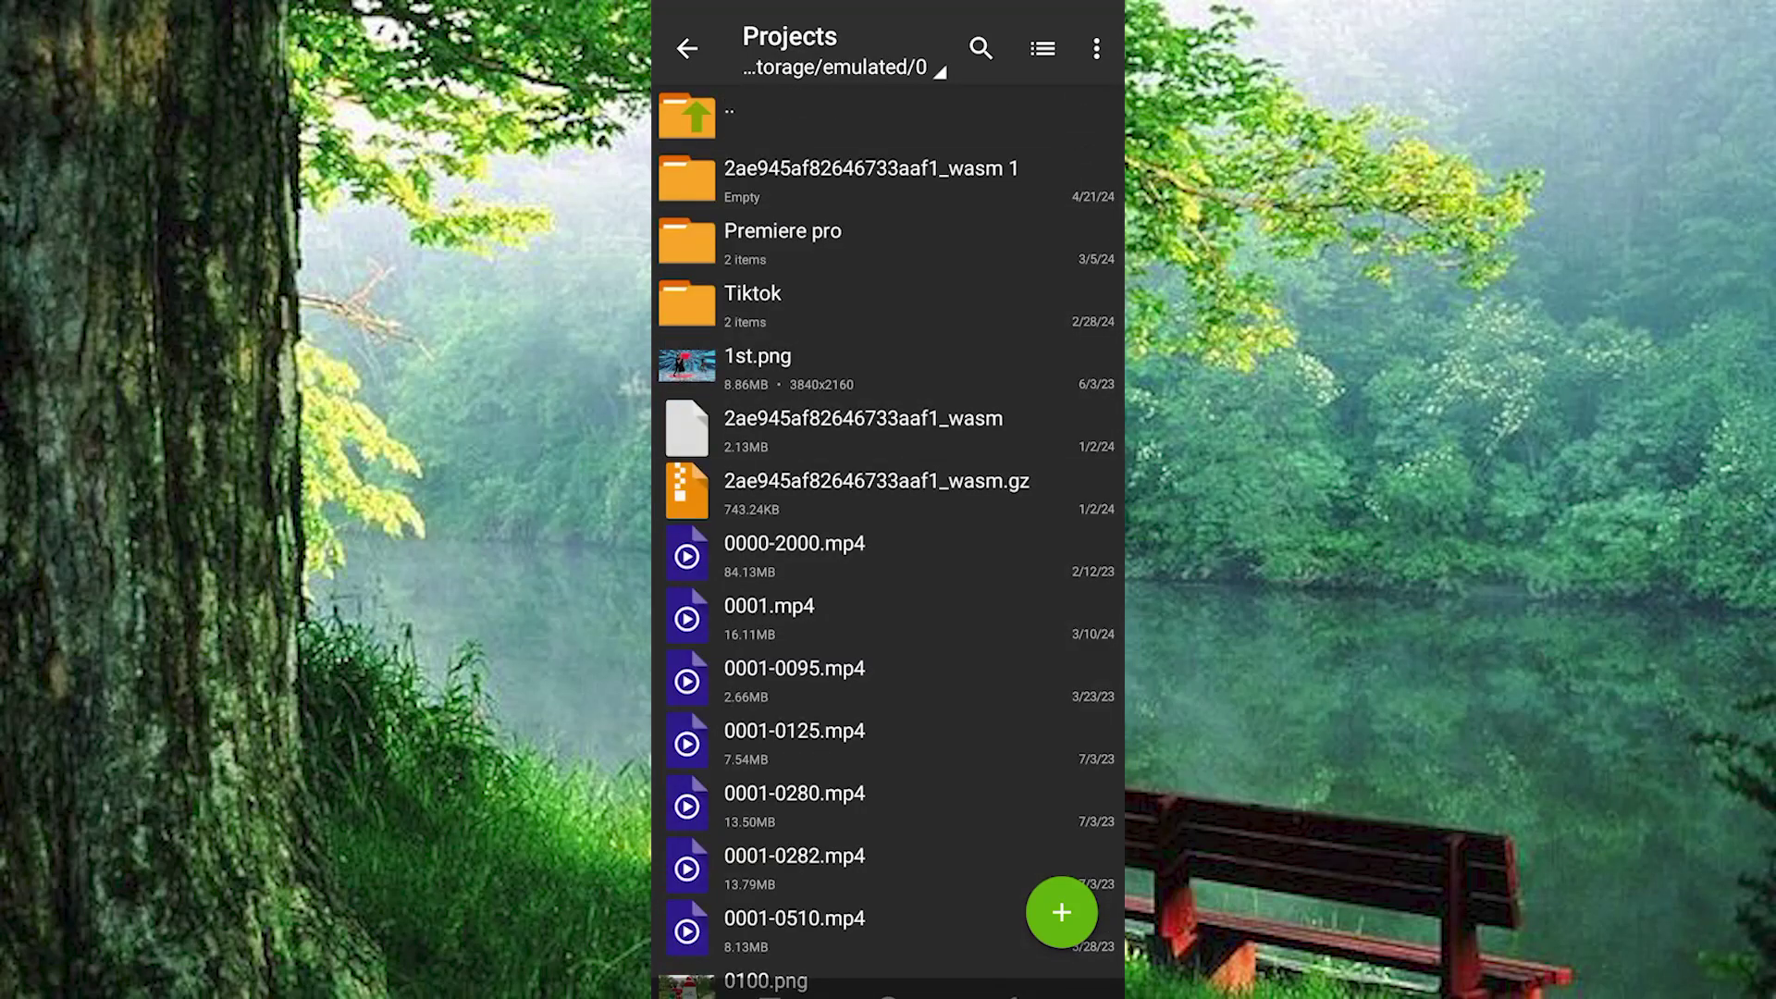
Extract 2ae945af82646733aaf1_wasm.gz, picking the 'Projects/2ae945af82646733aaf1_wasm 1' folder as destination
{"action": "left_click", "coordinate": [912, 496]}
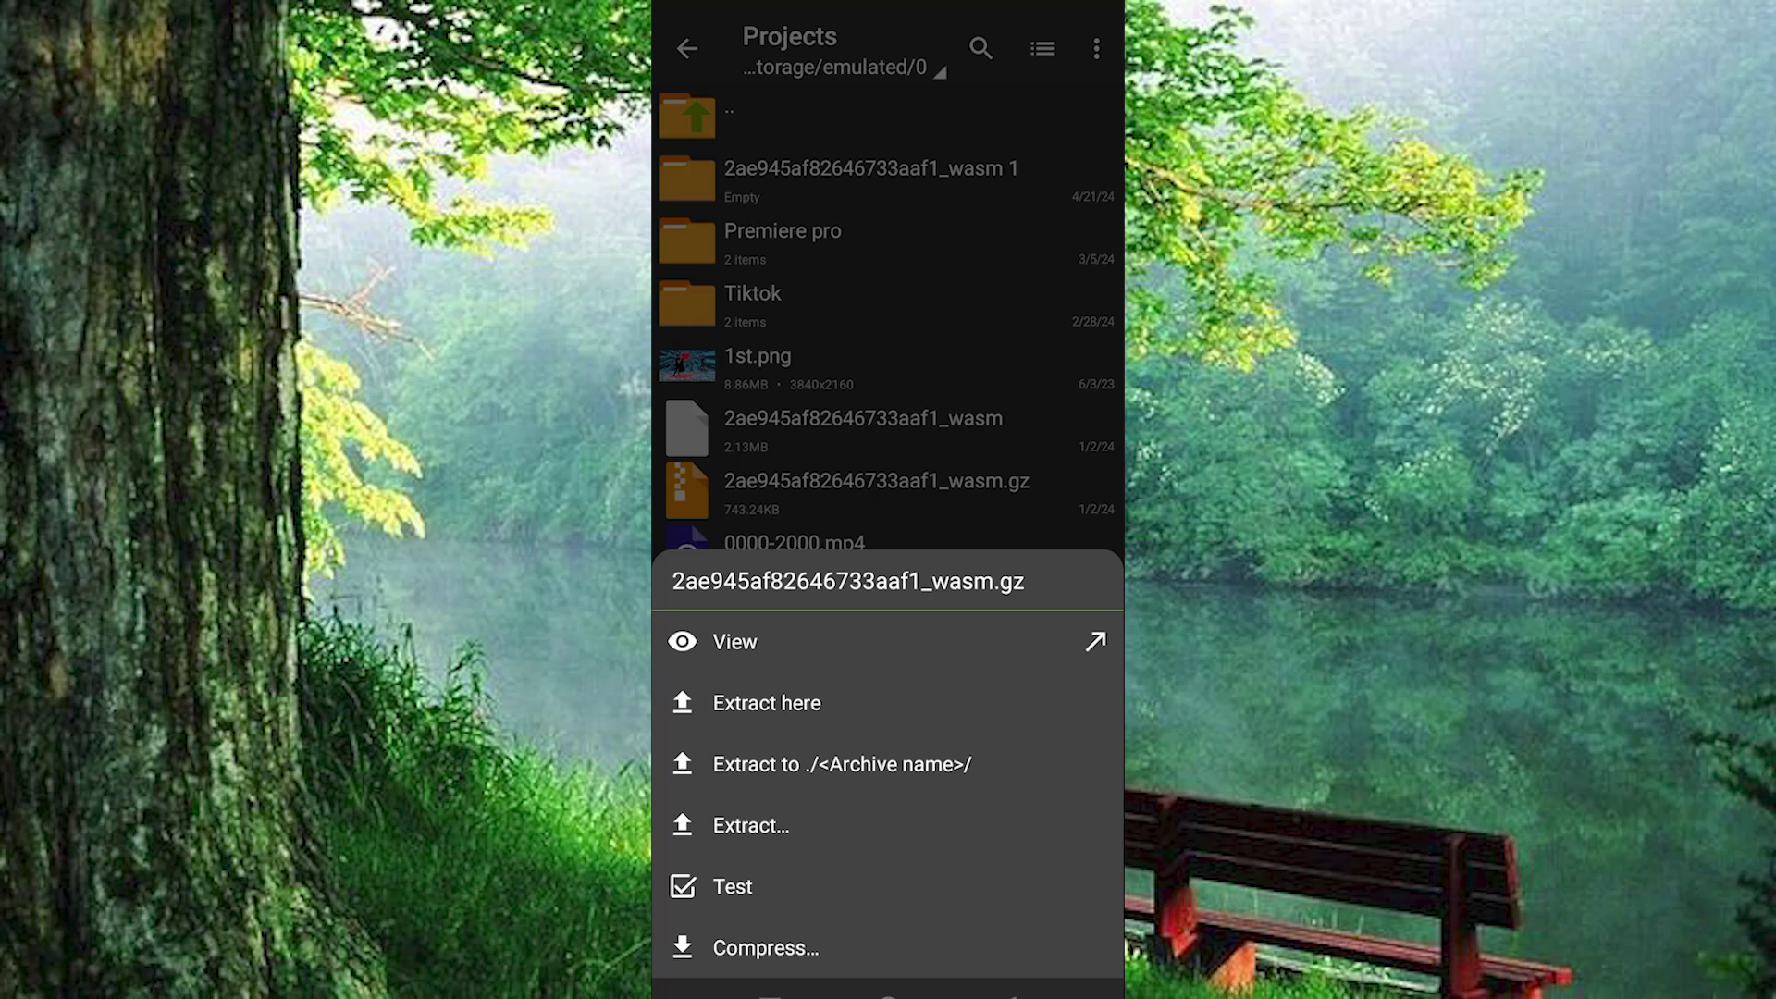
{"action": "left_click", "coordinate": [820, 824]}
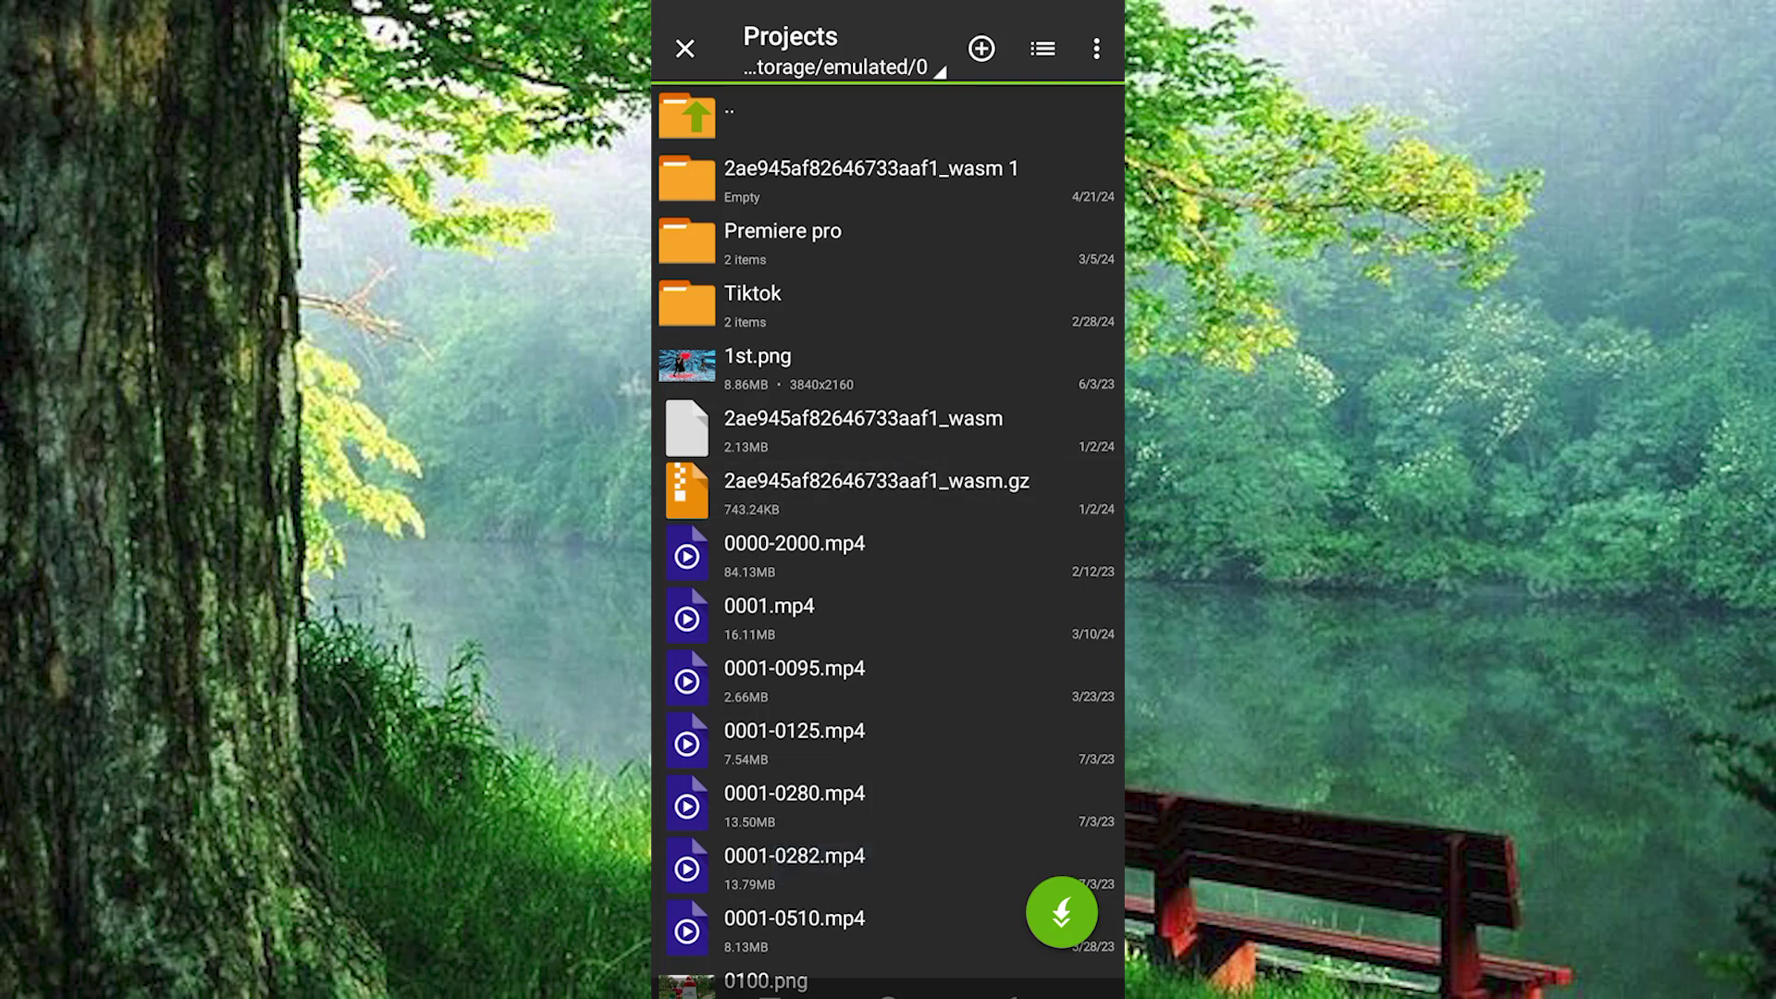
{"action": "left_click", "coordinate": [897, 499]}
{"action": "left_click", "coordinate": [907, 509]}
{"action": "left_click", "coordinate": [690, 114]}
{"action": "left_click", "coordinate": [864, 468]}
{"action": "left_click", "coordinate": [920, 496]}
{"action": "left_click", "coordinate": [925, 499]}
{"action": "left_click", "coordinate": [870, 181]}
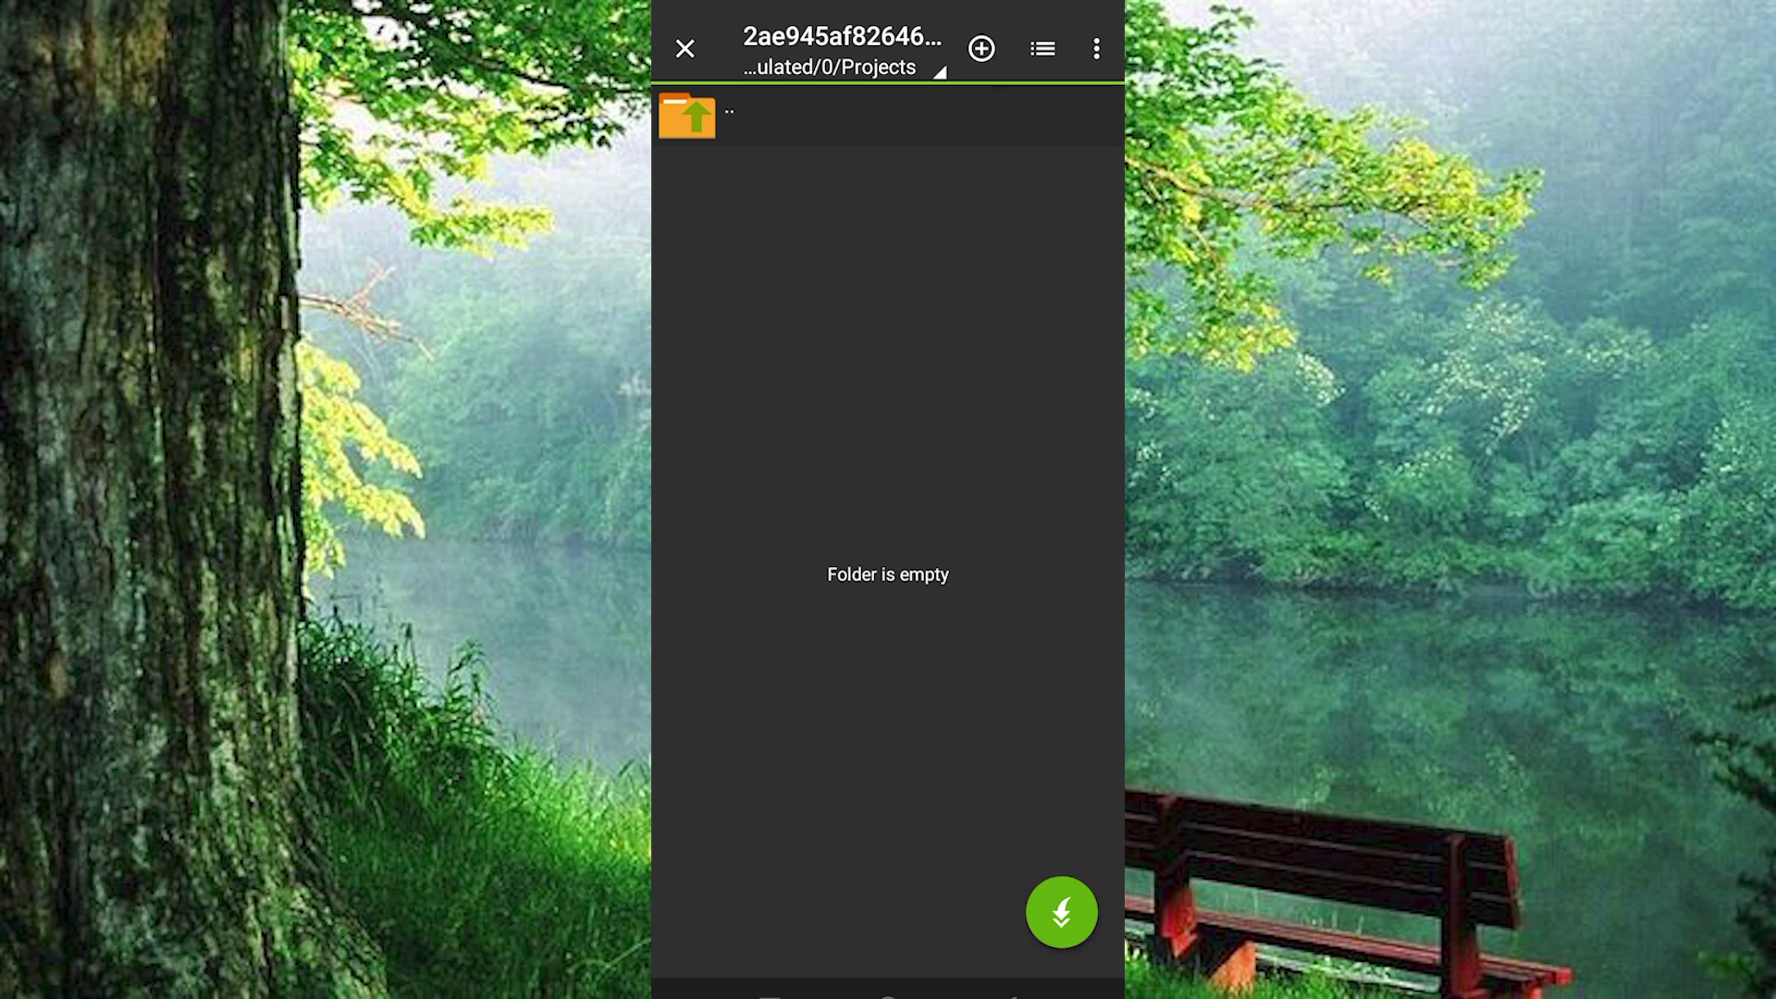
Back out to Projects, go up to /storage/emulated/0, then exit to the home screen
{"action": "key", "text": "Escape"}
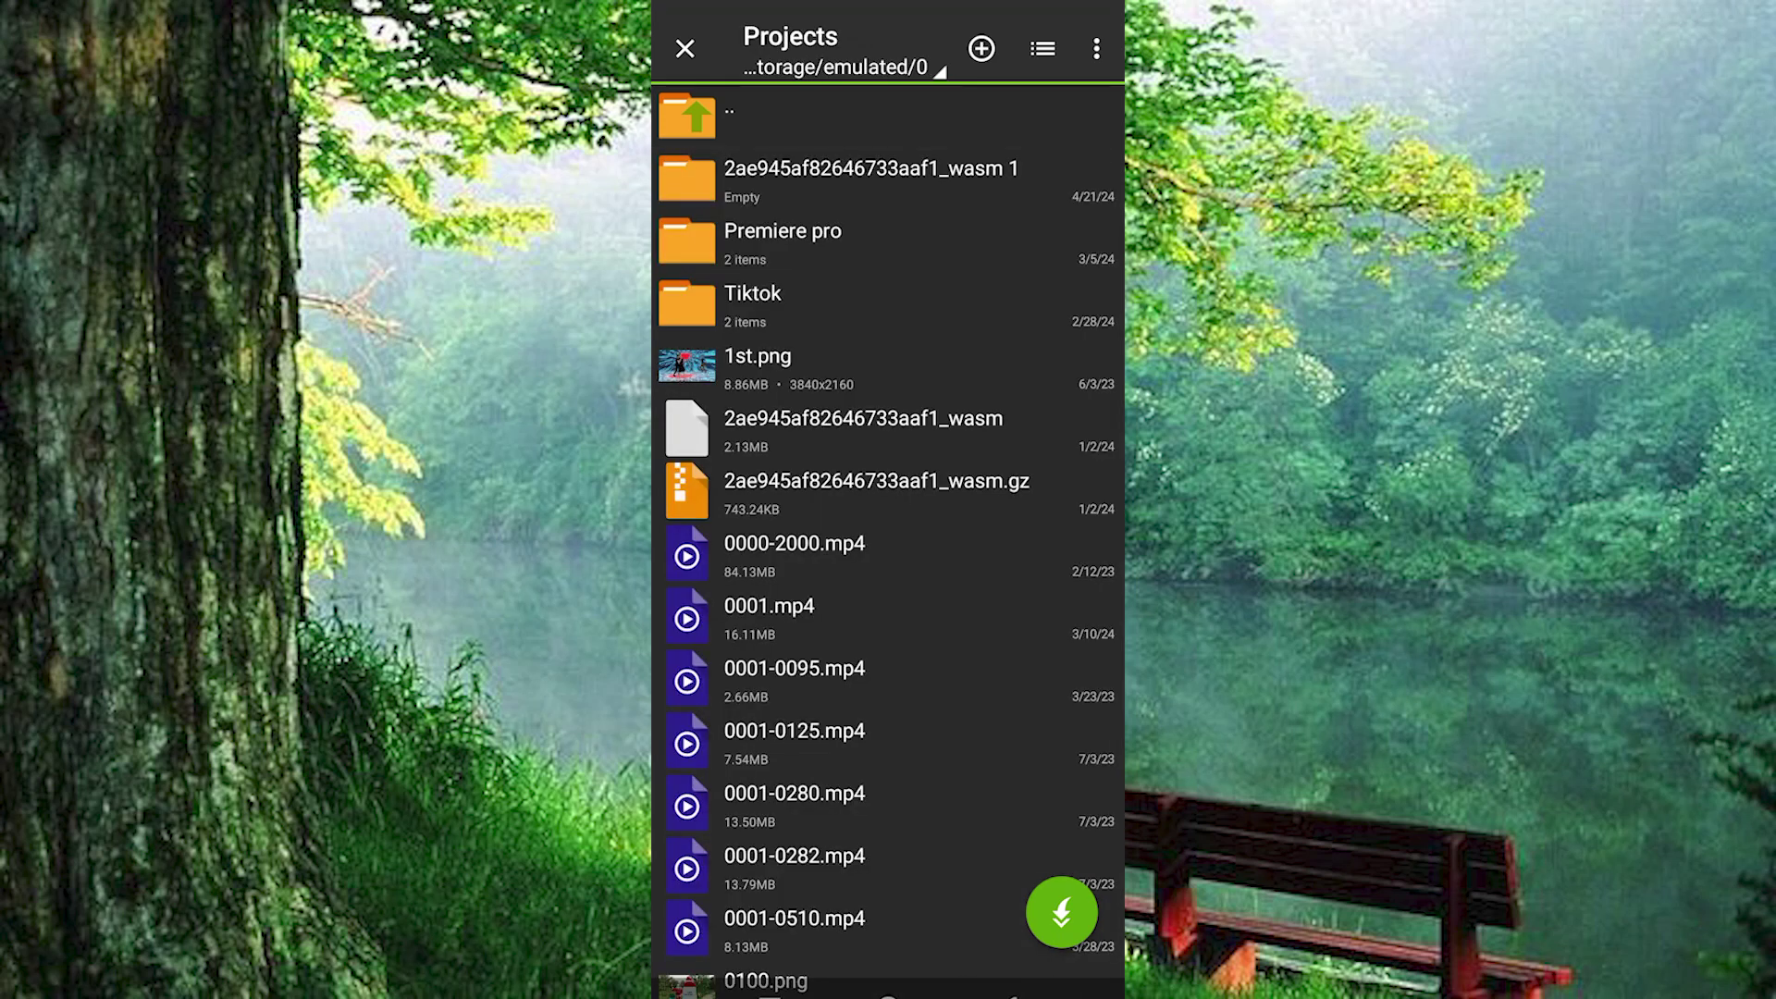
{"action": "left_click_drag", "start_coordinate": [959, 882], "coordinate": [959, 514]}
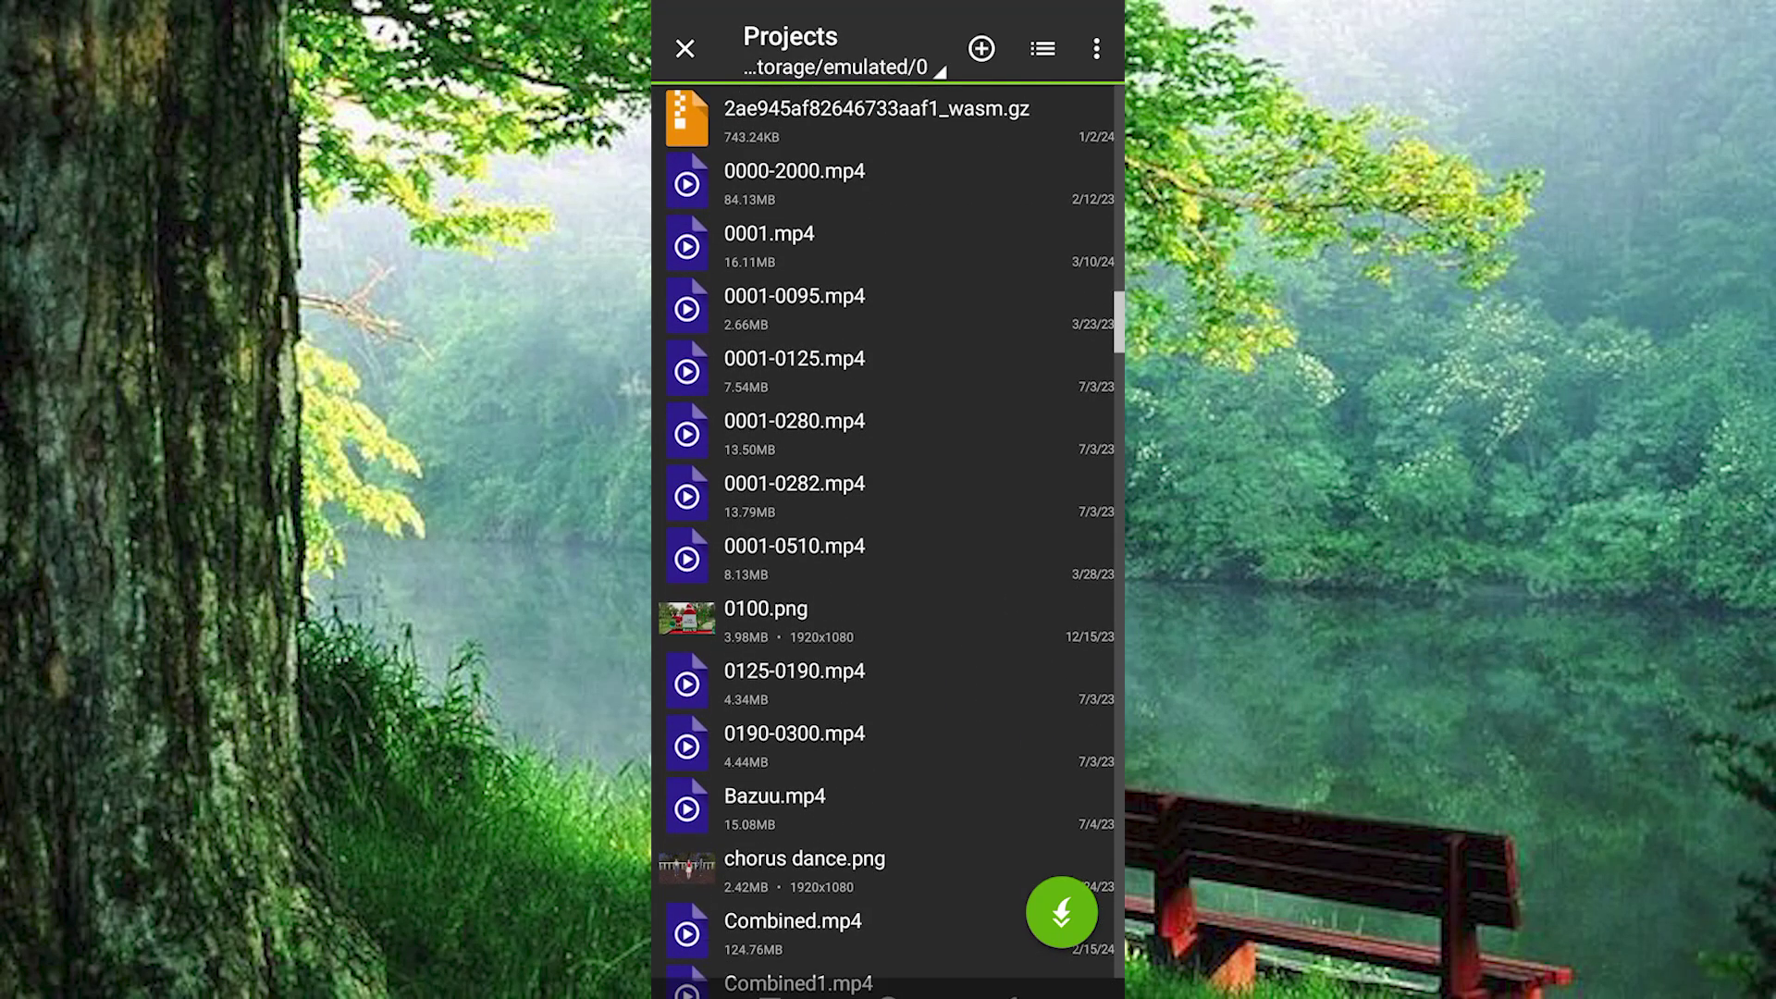
{"action": "left_click_drag", "start_coordinate": [892, 703], "coordinate": [870, 813]}
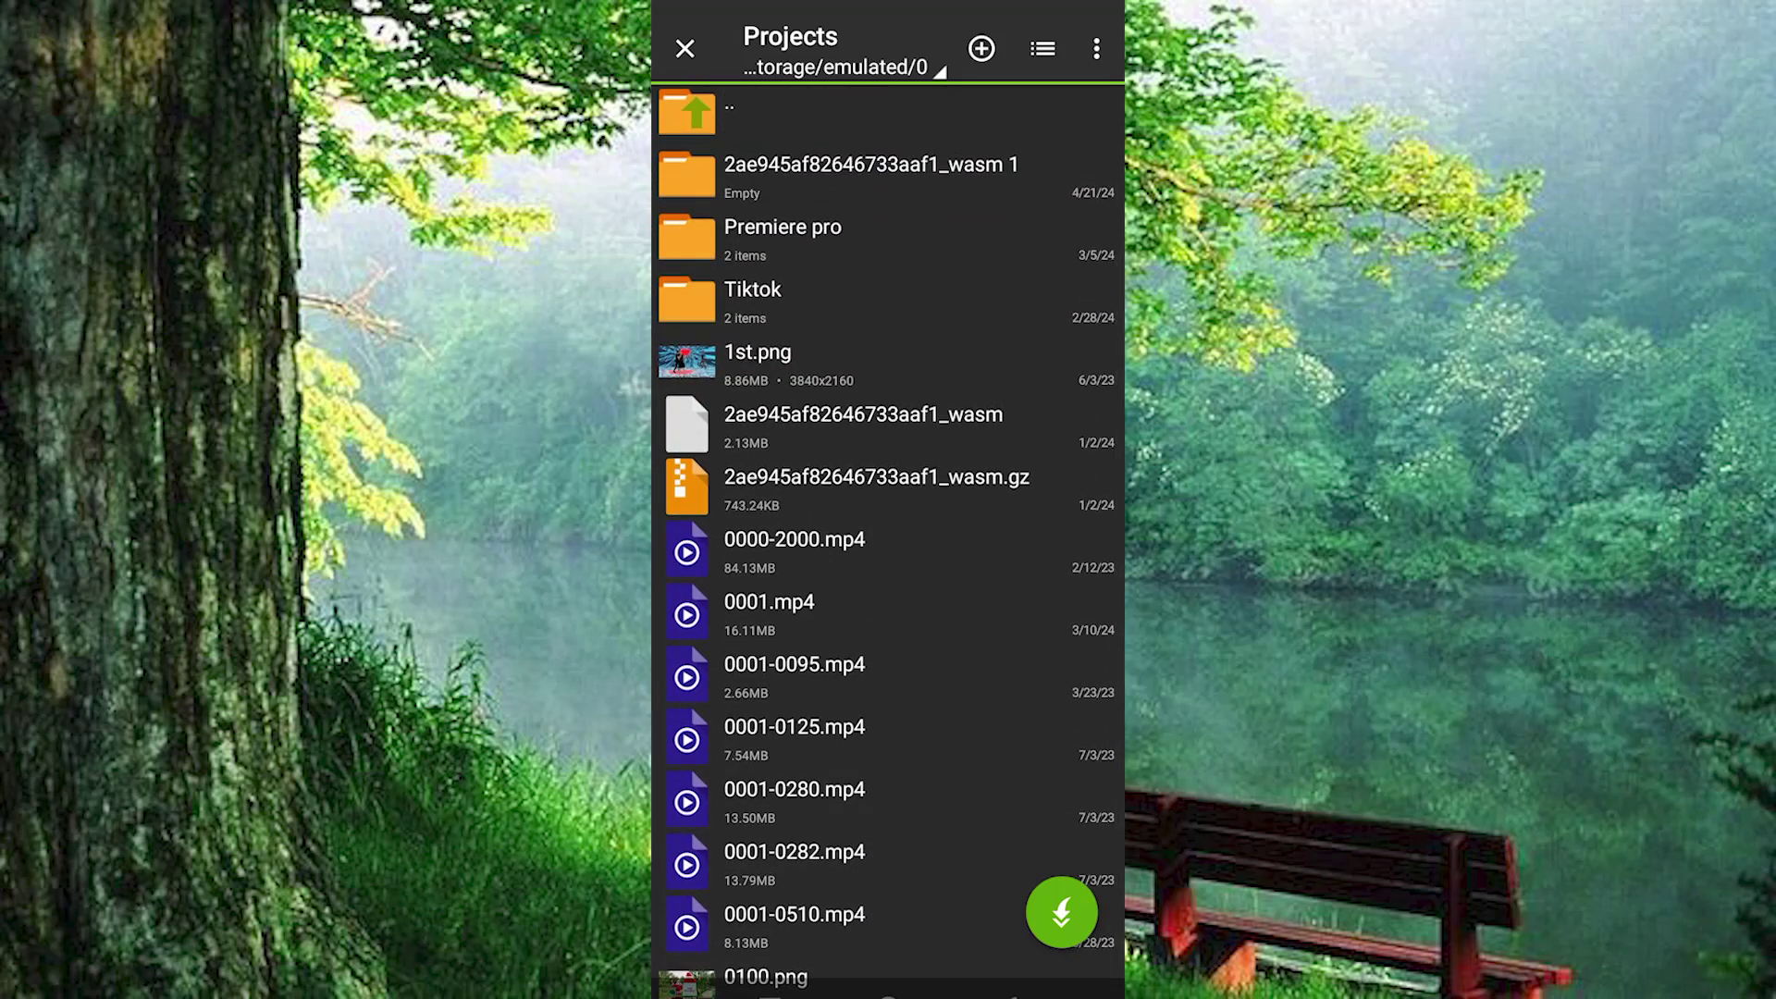
{"action": "left_click_drag", "start_coordinate": [888, 832], "coordinate": [888, 472]}
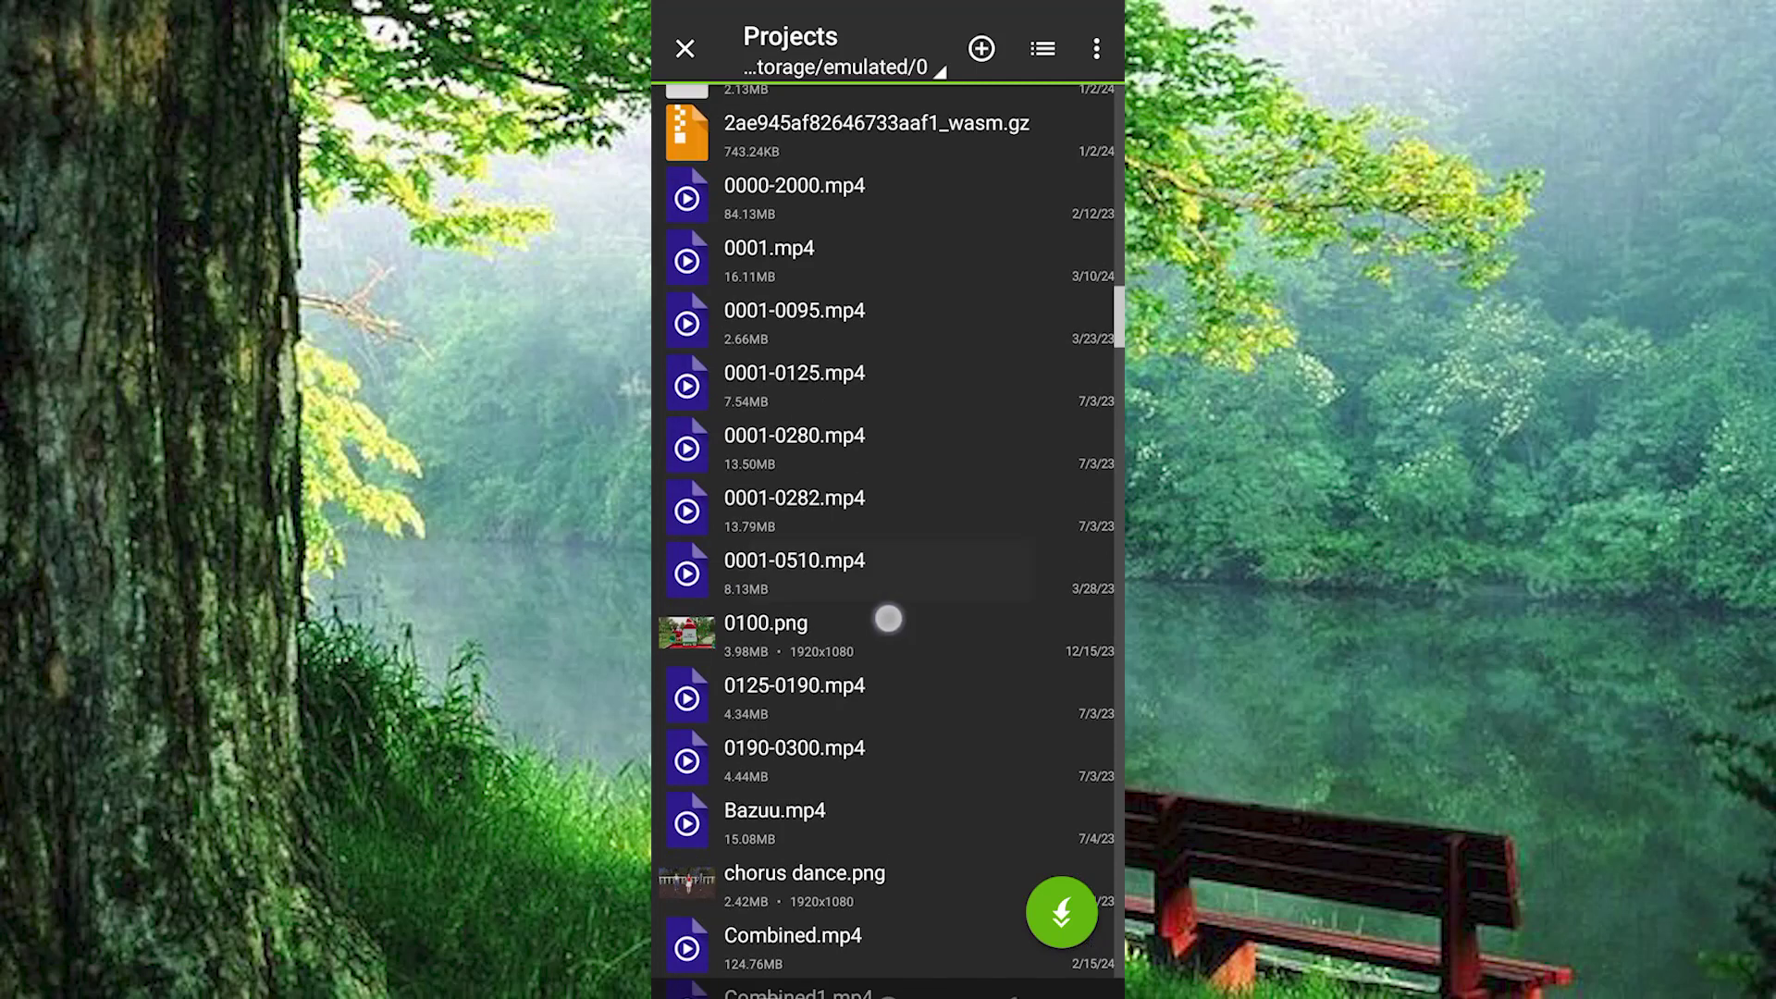
{"action": "left_click_drag", "start_coordinate": [888, 616], "coordinate": [881, 763]}
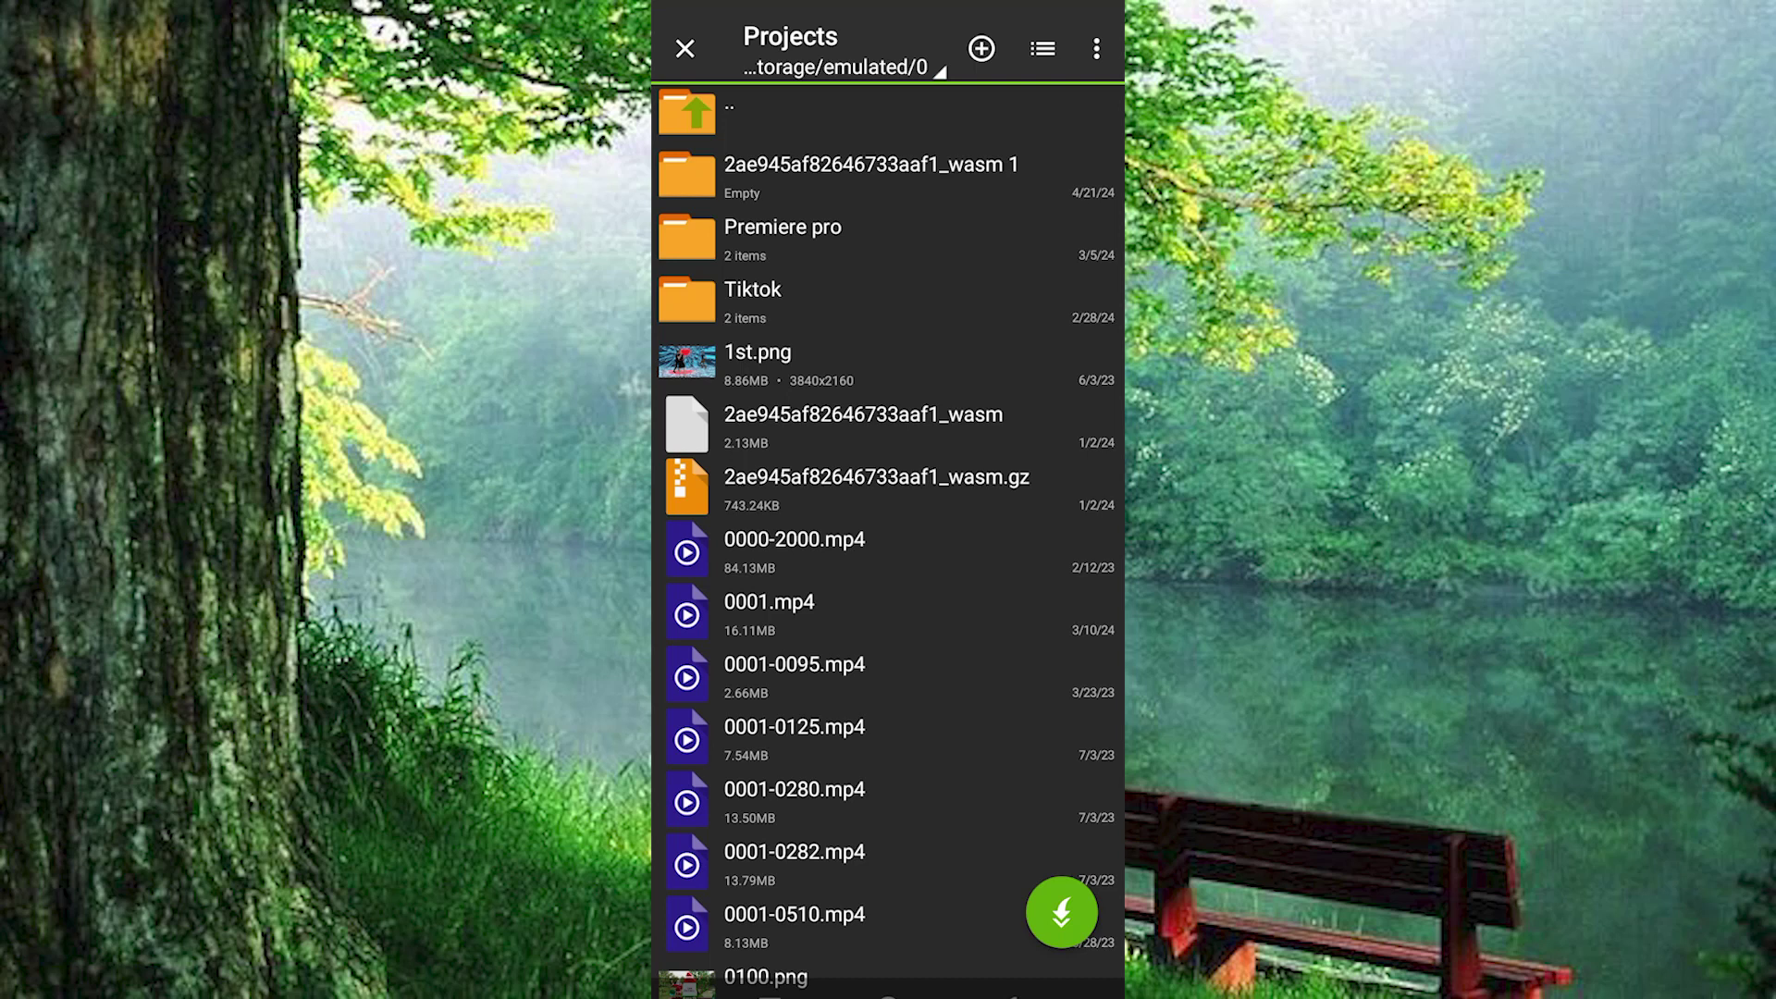
{"action": "left_click_drag", "start_coordinate": [926, 743], "coordinate": [953, 907]}
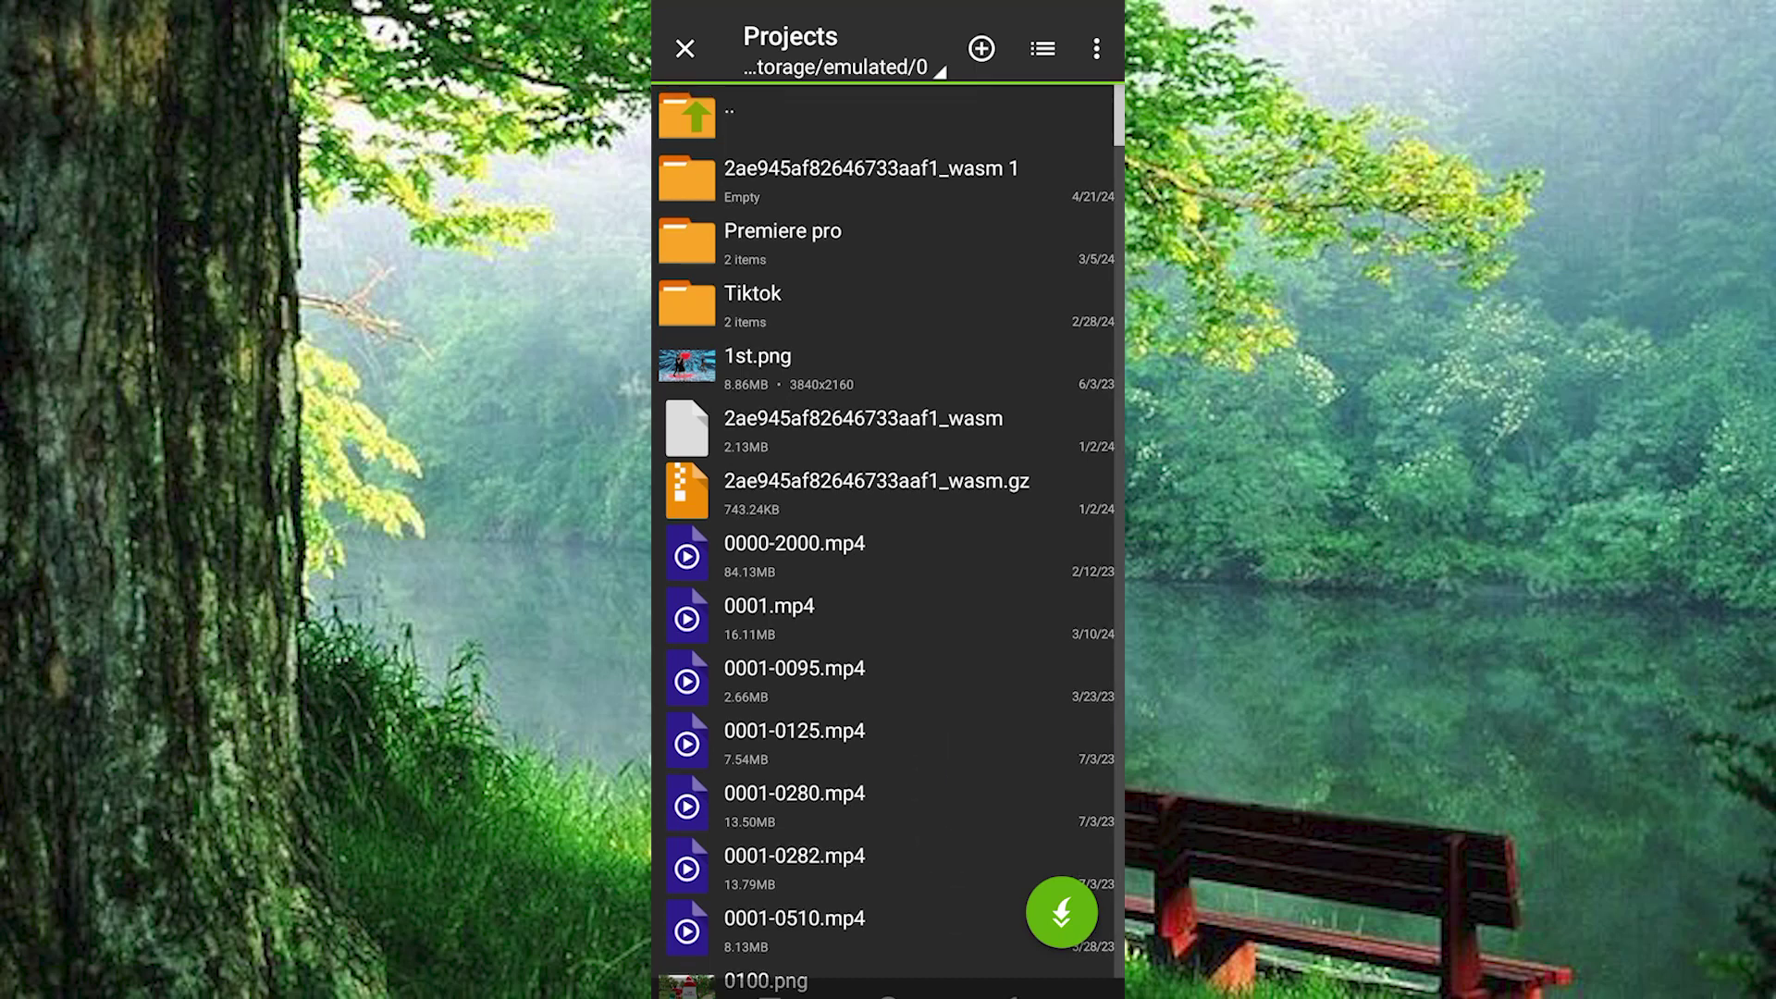
{"action": "left_click", "coordinate": [1005, 991]}
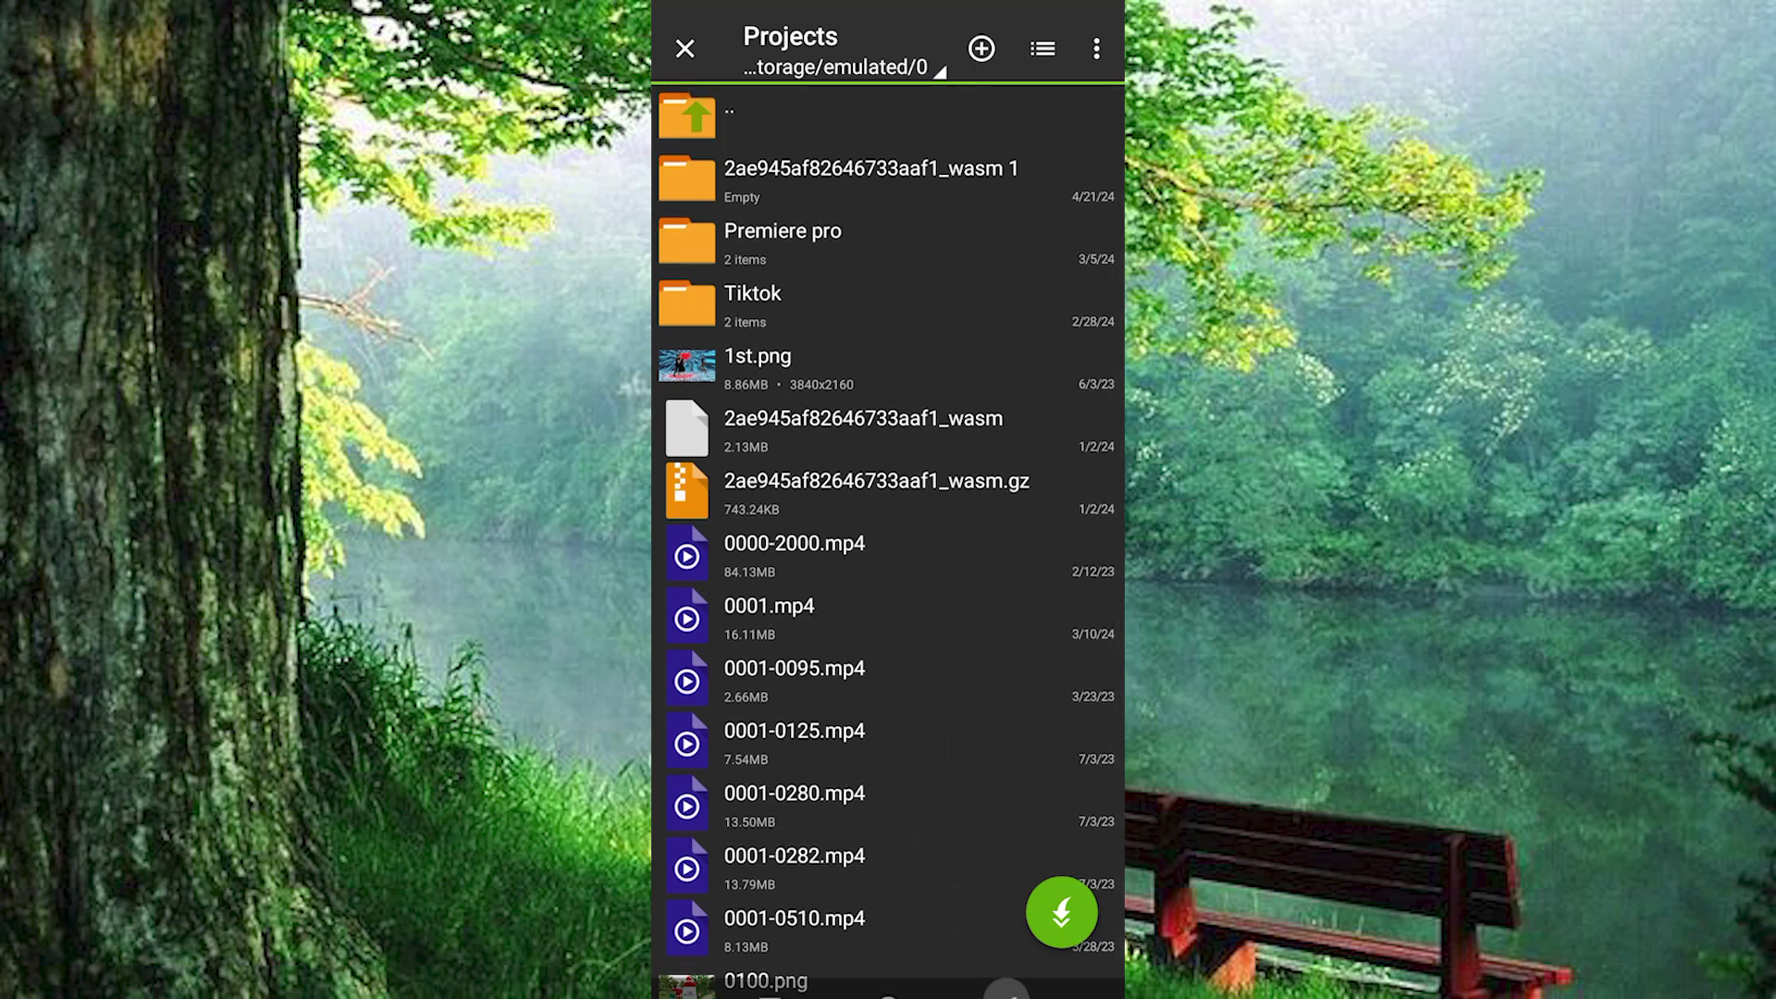
{"action": "left_click", "coordinate": [888, 991]}
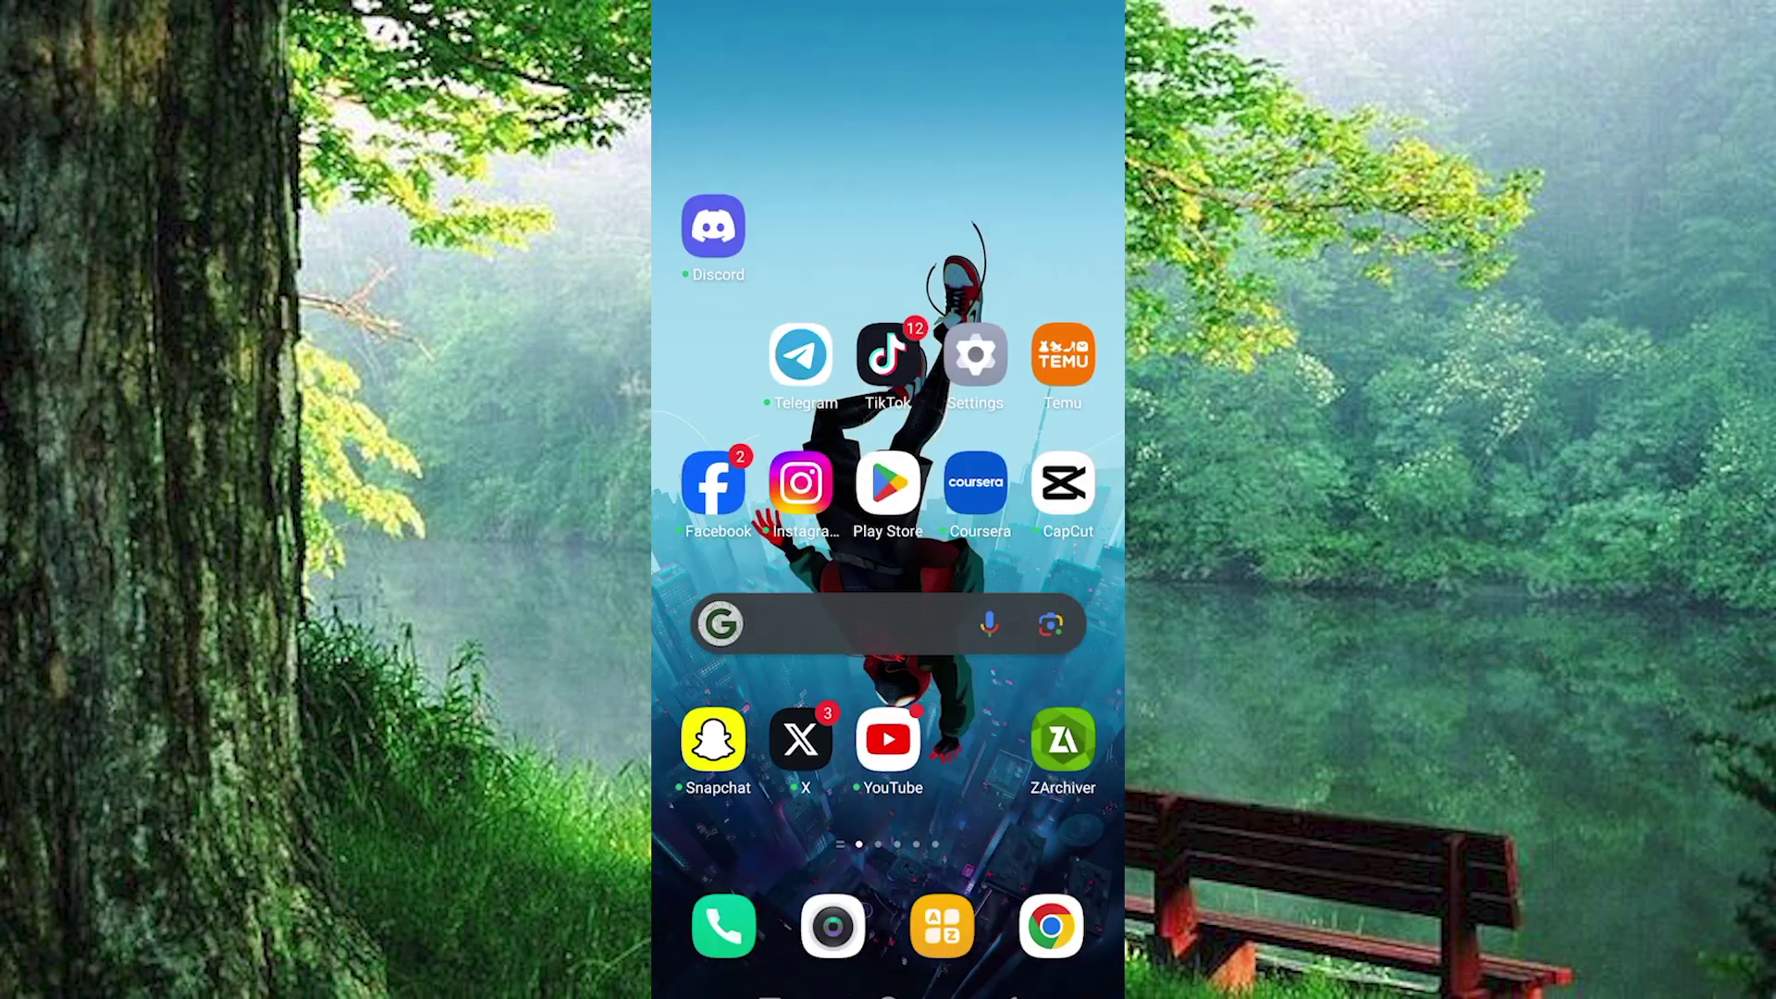